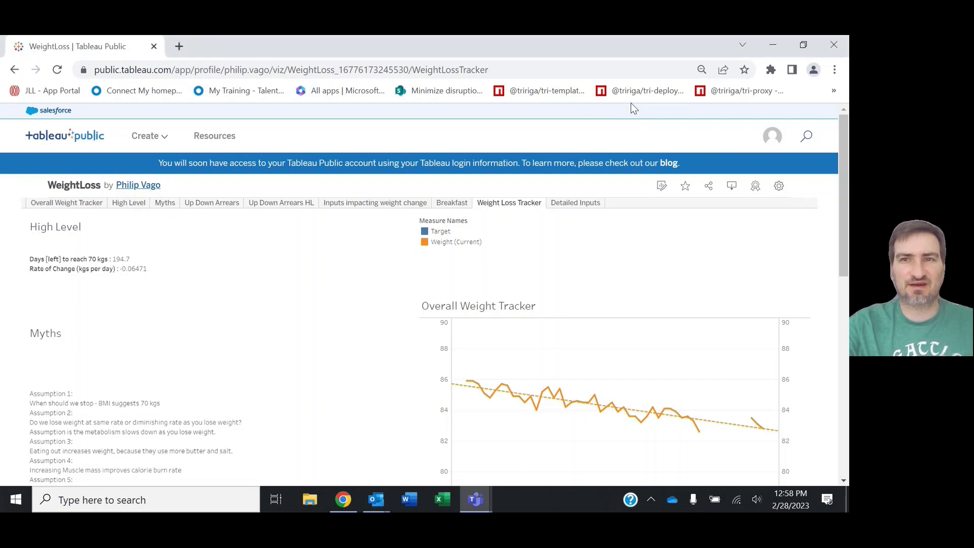
# - Examine the weight and trend lines in the Overall Weight Tracker chart, including the first reading, the mid-February low and the final readings
pyautogui.moveTo(843, 223); pyautogui.dragTo(842, 298)
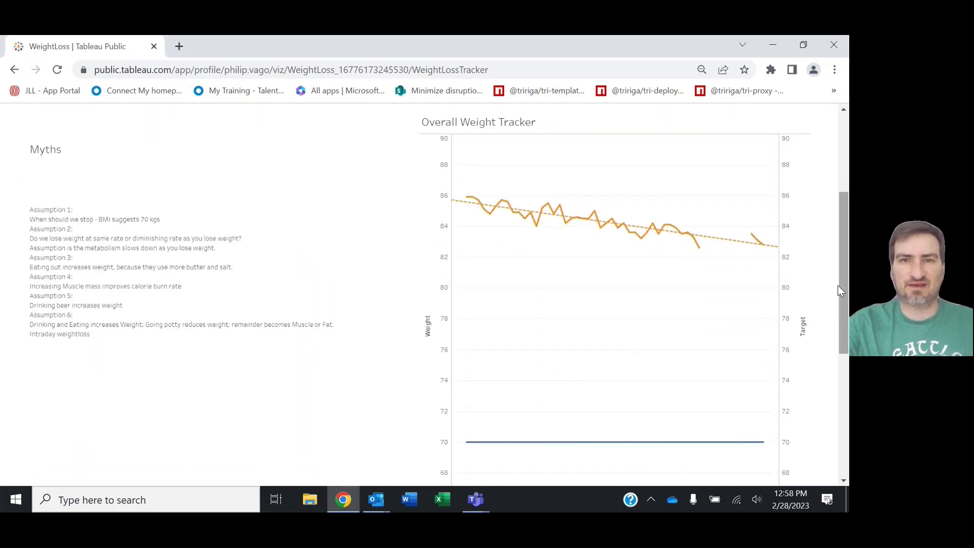
pyautogui.moveTo(470, 202)
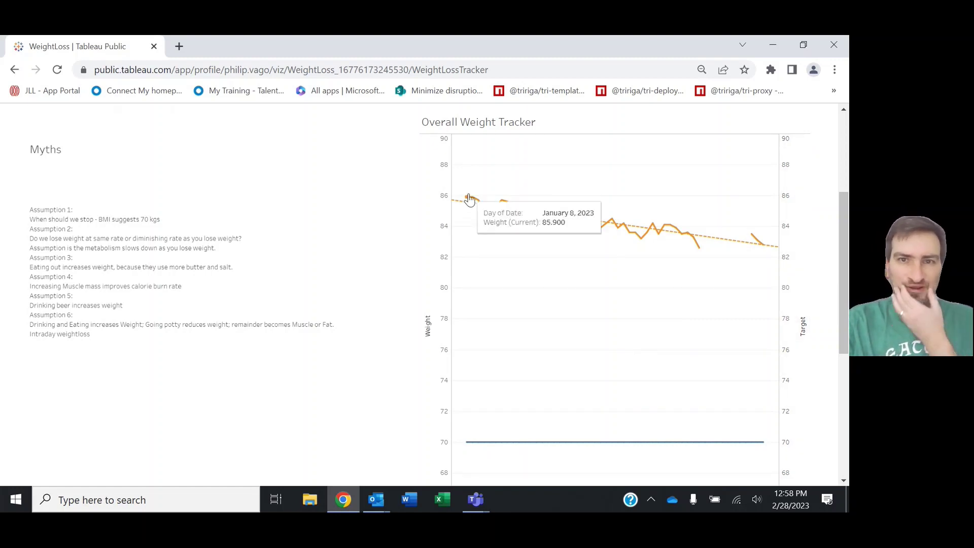
pyautogui.moveTo(343, 252)
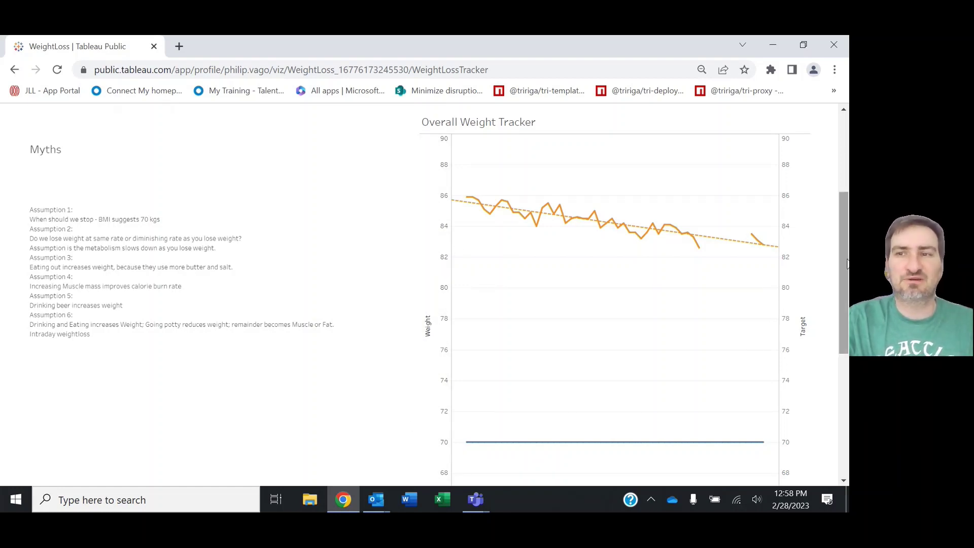
pyautogui.scroll(3, 847, 263)
pyautogui.scroll(-2, 591, 274)
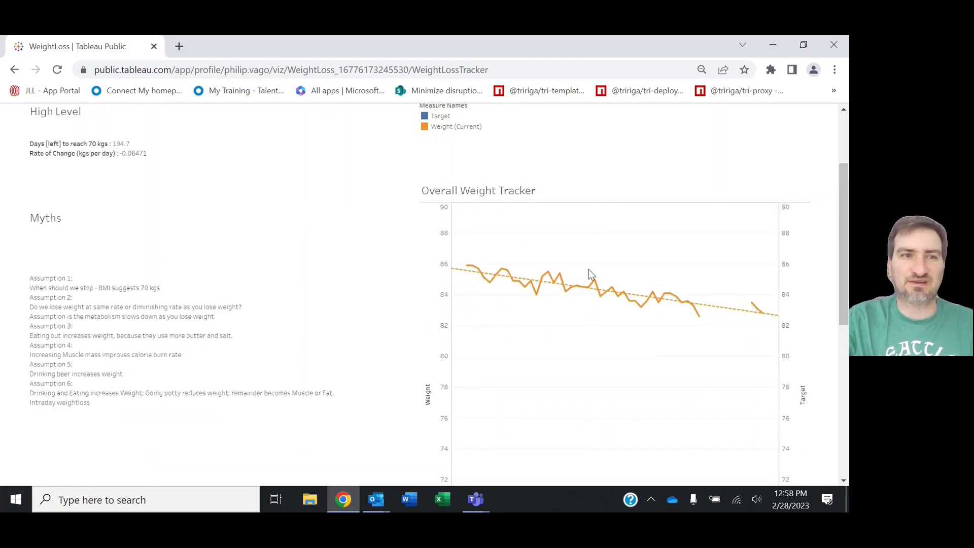
pyautogui.moveTo(304, 269)
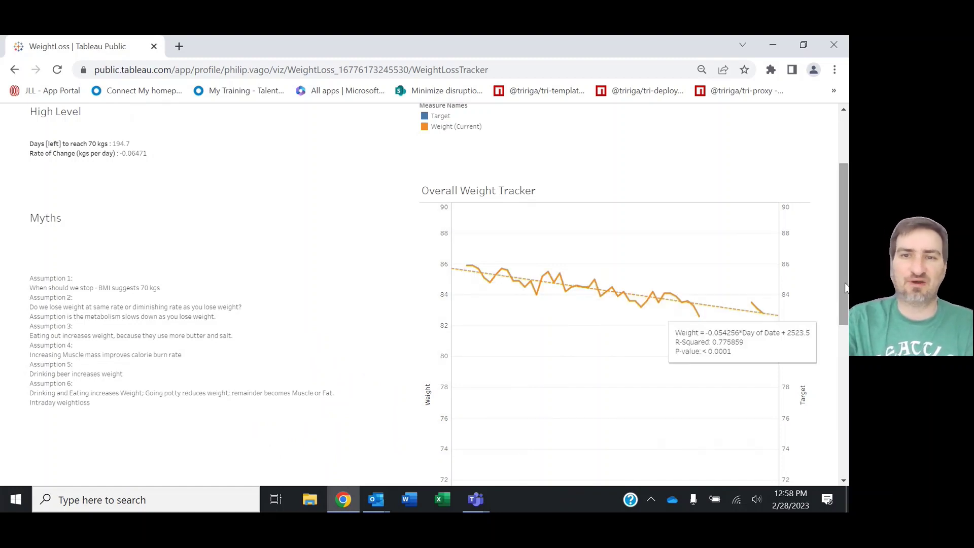
pyautogui.moveTo(841, 285); pyautogui.dragTo(840, 311)
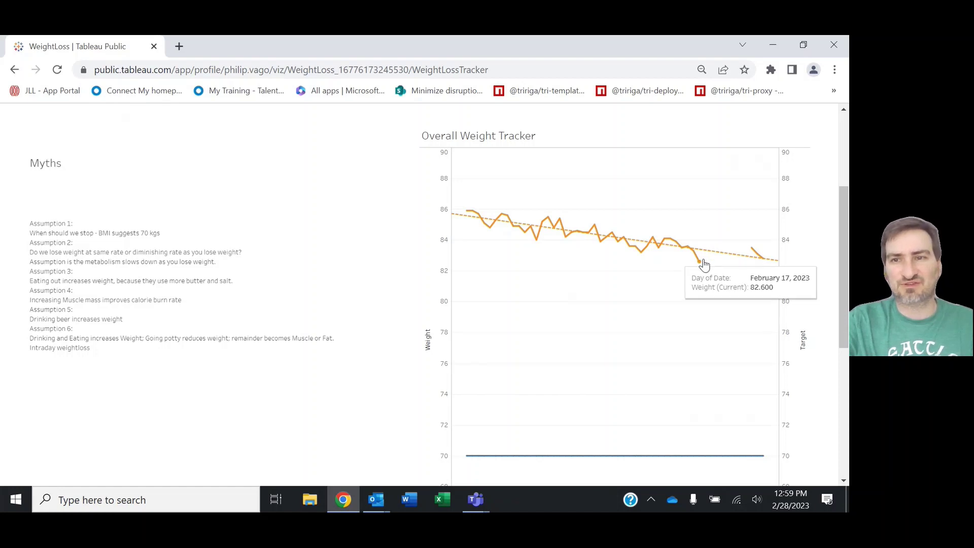
pyautogui.moveTo(702, 272)
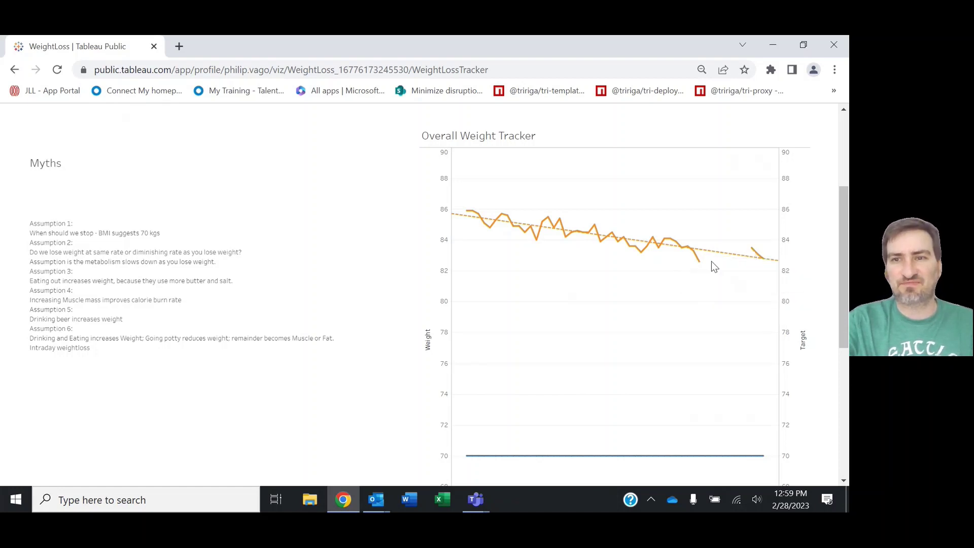
pyautogui.moveTo(754, 253)
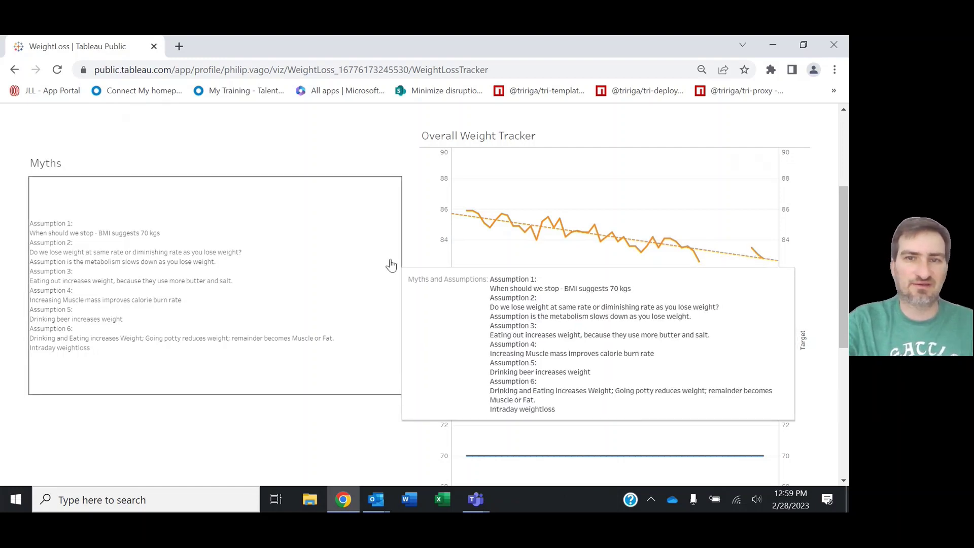
# - Review the High Level figures for days left to reach 70 kgs and rate of change, along with the Myths list
pyautogui.moveTo(846, 256); pyautogui.dragTo(846, 216)
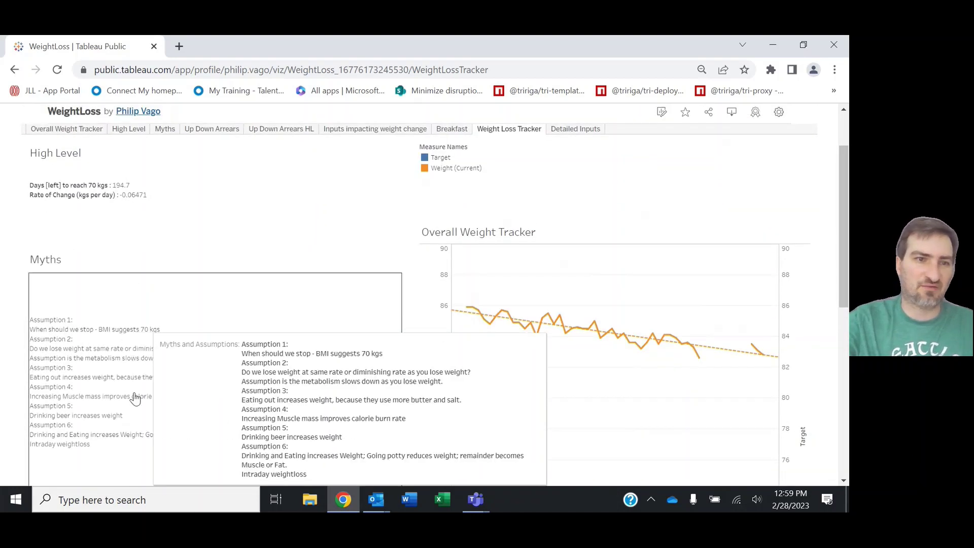
pyautogui.moveTo(846, 228); pyautogui.dragTo(846, 283)
pyautogui.moveTo(60, 274)
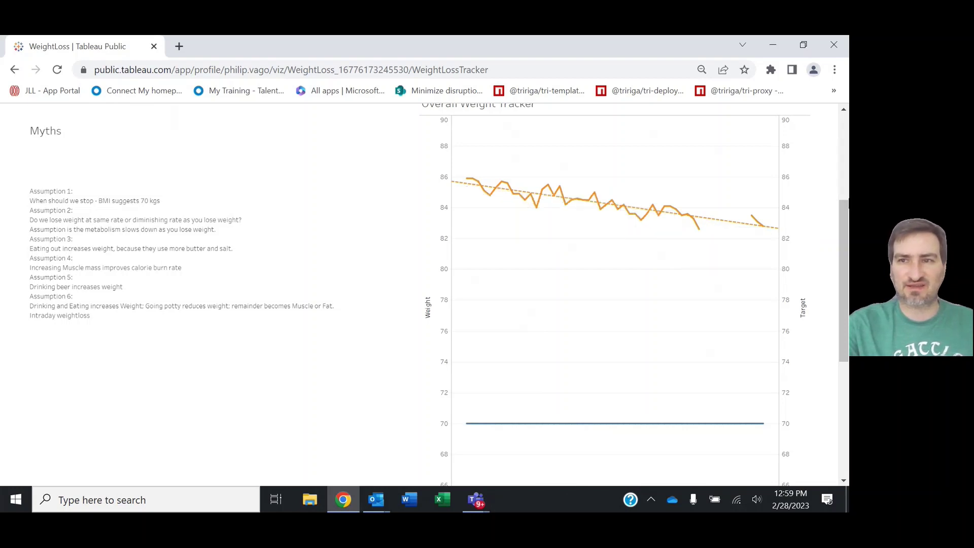
pyautogui.scroll(3, 841, 176)
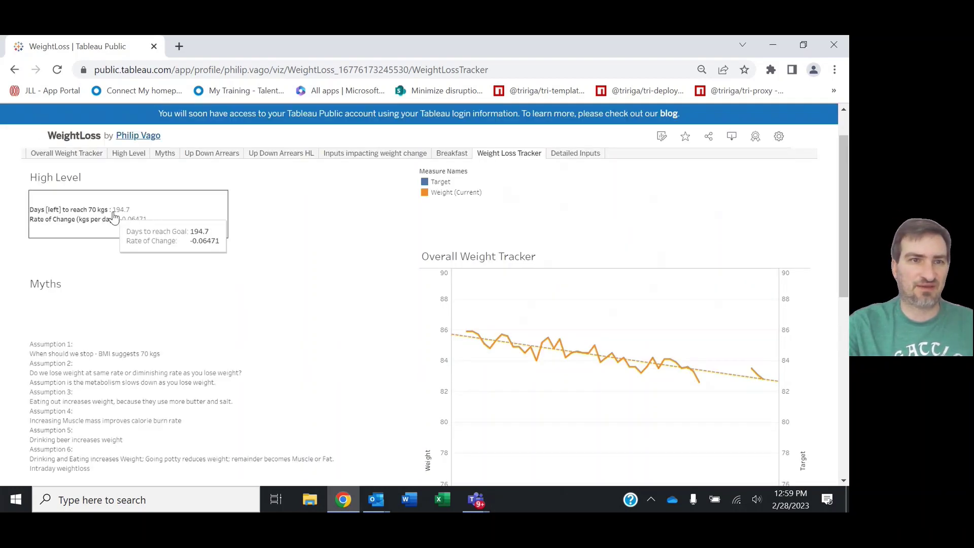
pyautogui.moveTo(840, 203); pyautogui.dragTo(843, 257)
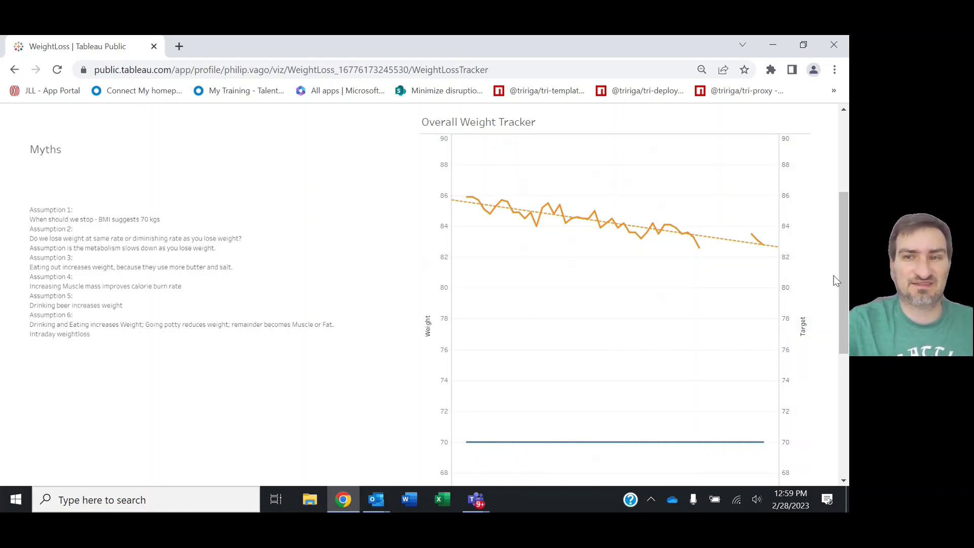
# - Inspect the gap in the weight line and the end of the trend line in the Overall Weight Tracker
pyautogui.moveTo(842, 279); pyautogui.dragTo(846, 251)
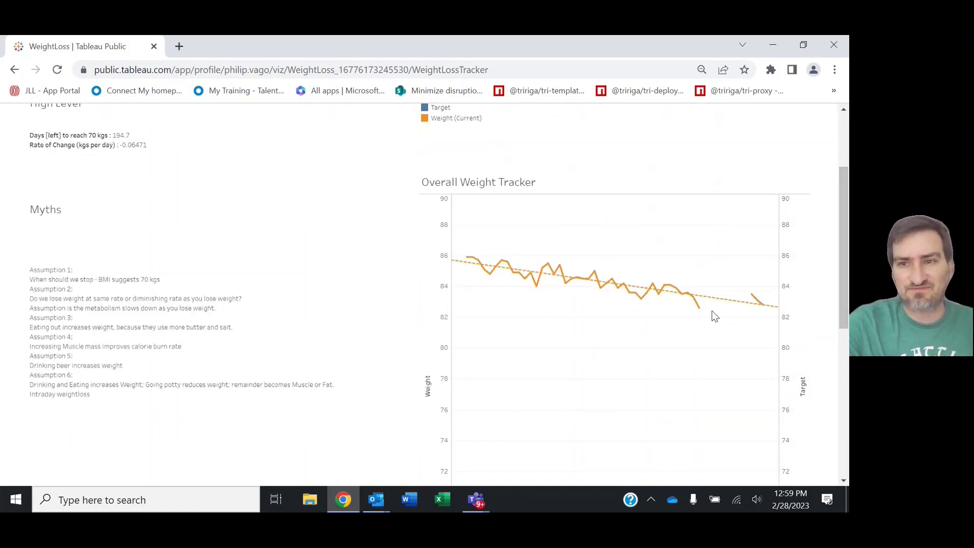
pyautogui.moveTo(713, 304)
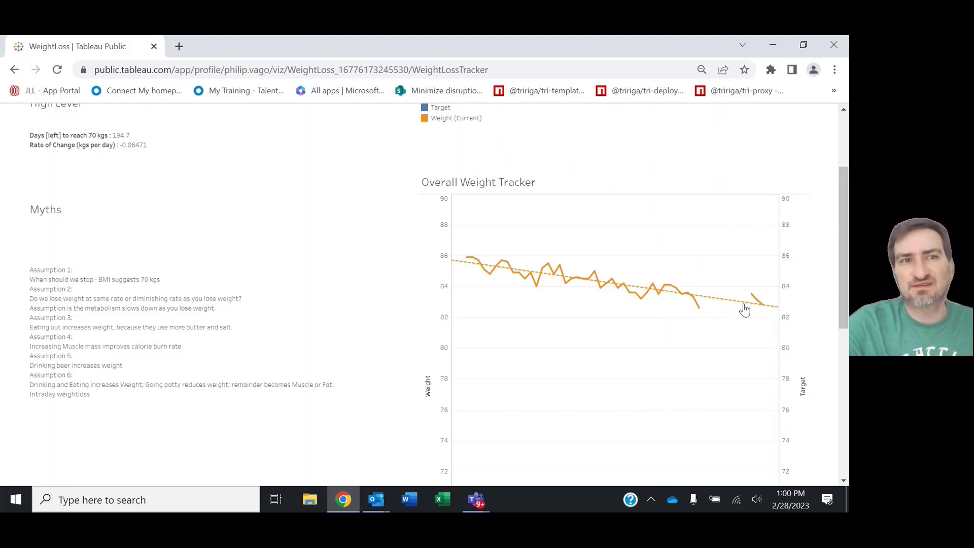
pyautogui.moveTo(770, 316)
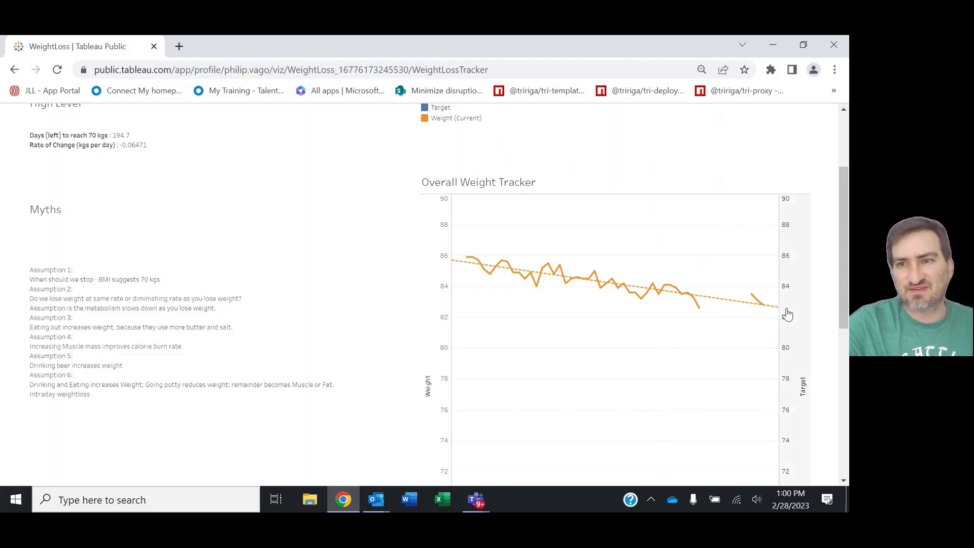
# - Read through the six assumptions in the Myths section beside the weight chart
pyautogui.scroll(-2, 766, 294)
pyautogui.scroll(1, 766, 284)
pyautogui.moveTo(843, 290); pyautogui.dragTo(843, 290)
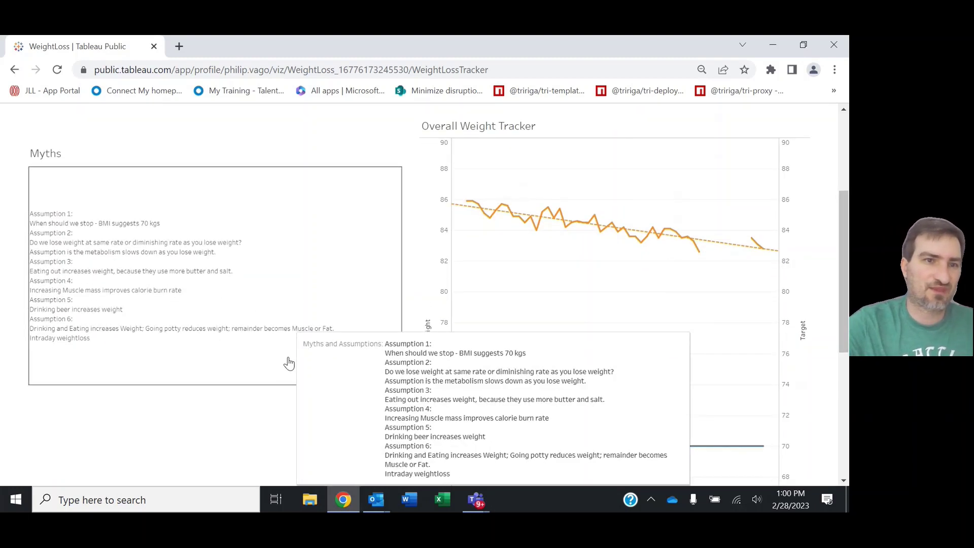
pyautogui.moveTo(65, 306)
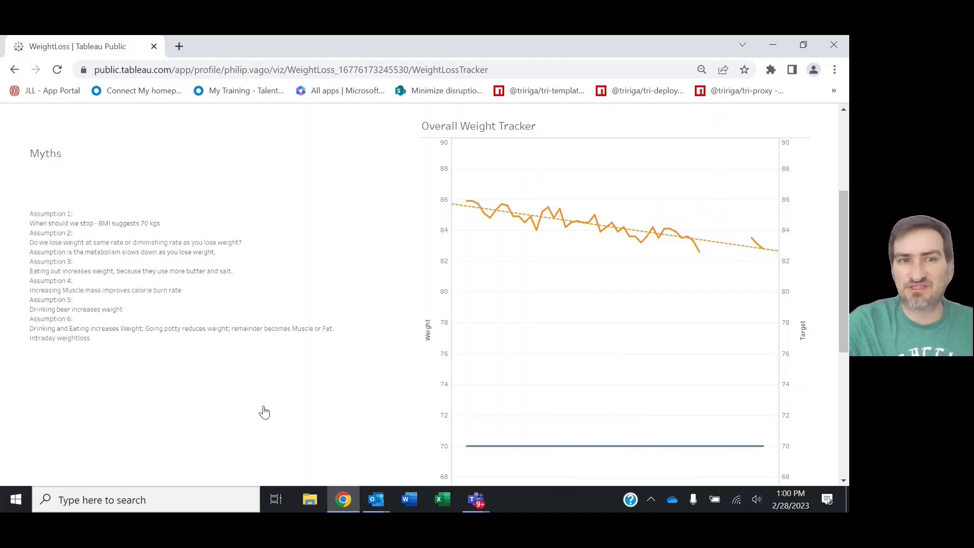
pyautogui.moveTo(239, 315)
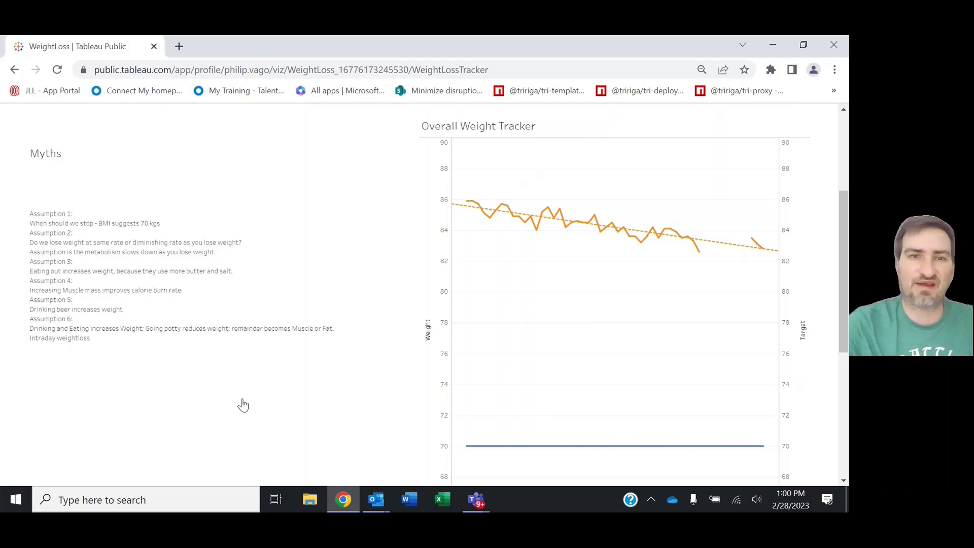
pyautogui.moveTo(44, 286)
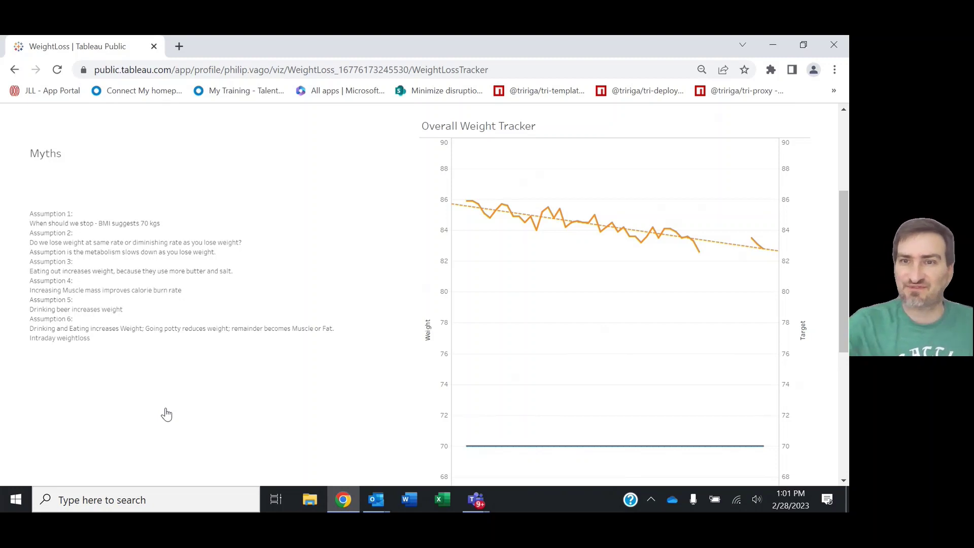
pyautogui.moveTo(685, 268)
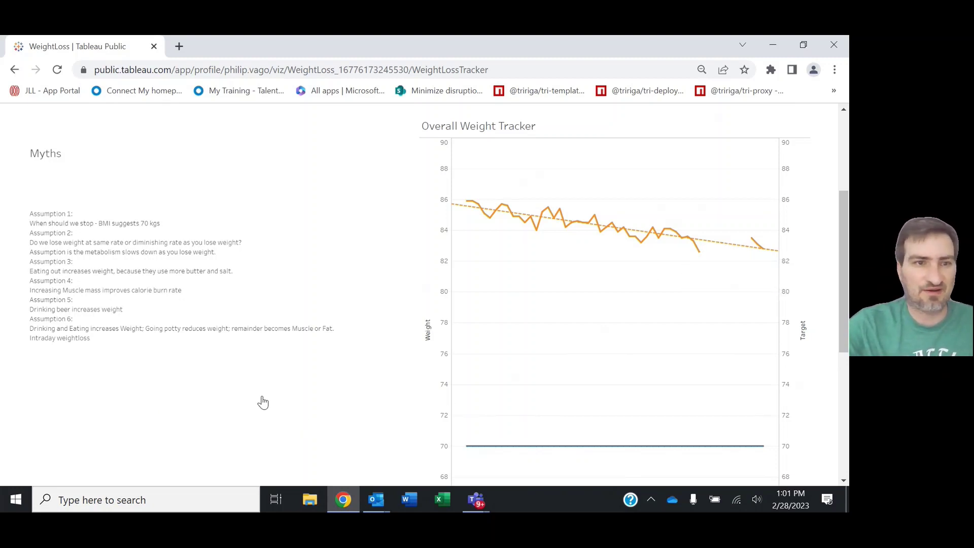
pyautogui.moveTo(478, 457)
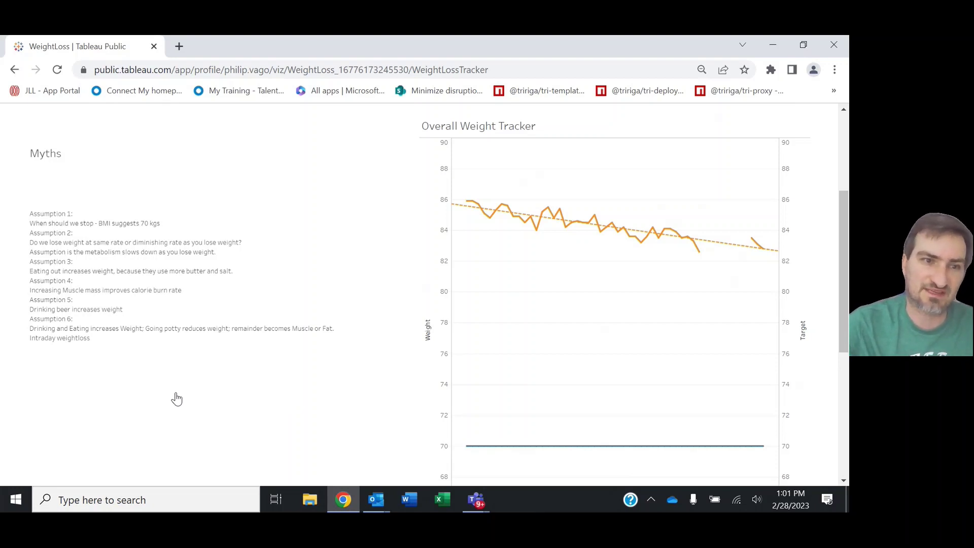
pyautogui.moveTo(169, 390)
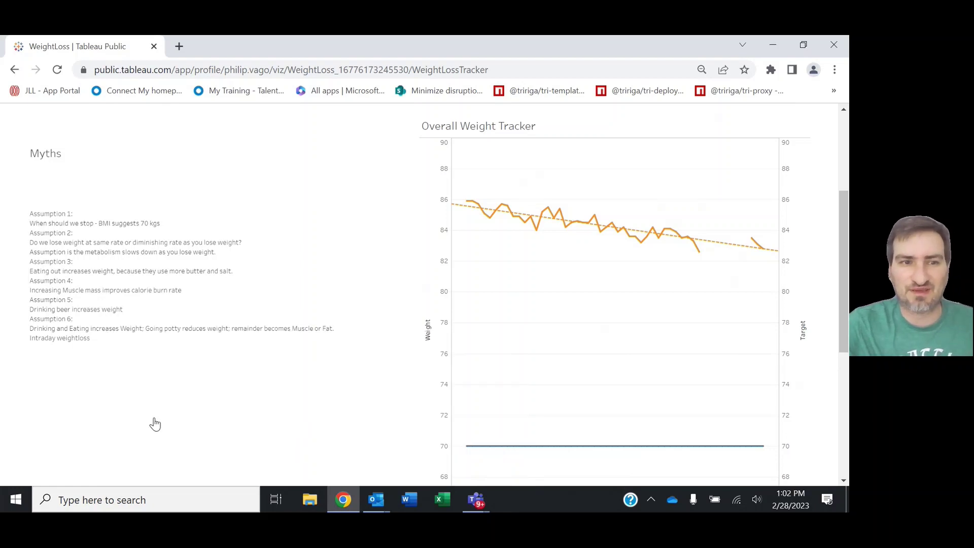
pyautogui.moveTo(108, 330)
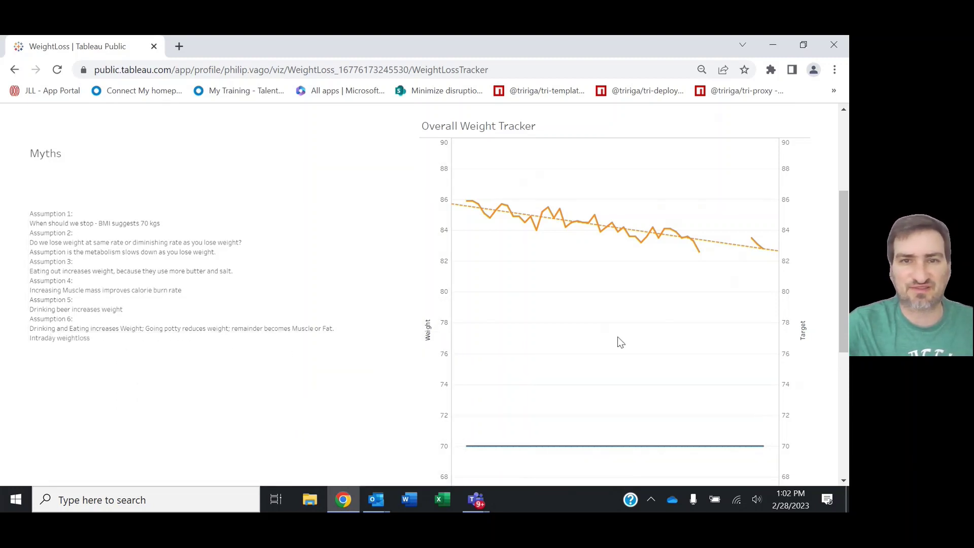
pyautogui.moveTo(115, 374)
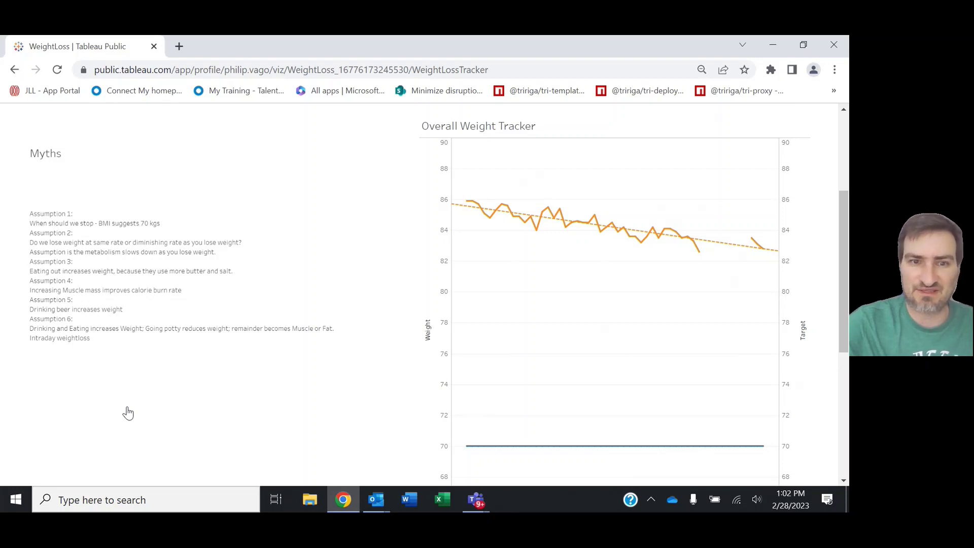
pyautogui.moveTo(69, 354)
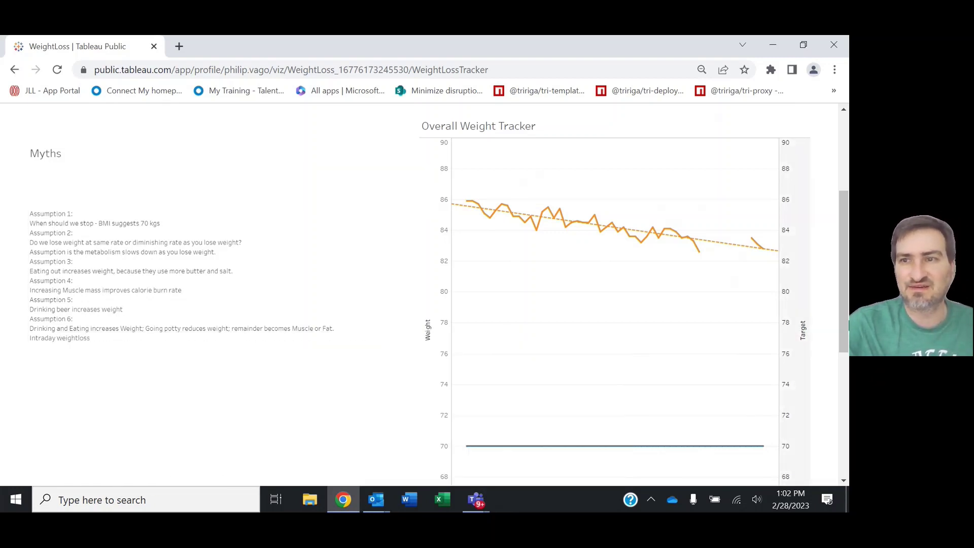
# - Open the Detailed Inputs dashboard and bring its Up Down Arrears charts and filters into view
pyautogui.moveTo(846, 307); pyautogui.dragTo(846, 267)
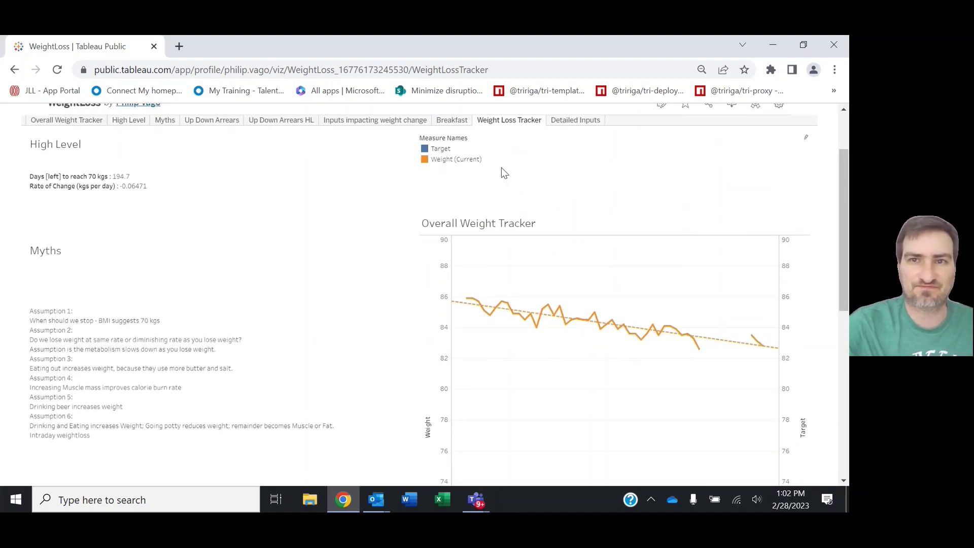
pyautogui.click(569, 121)
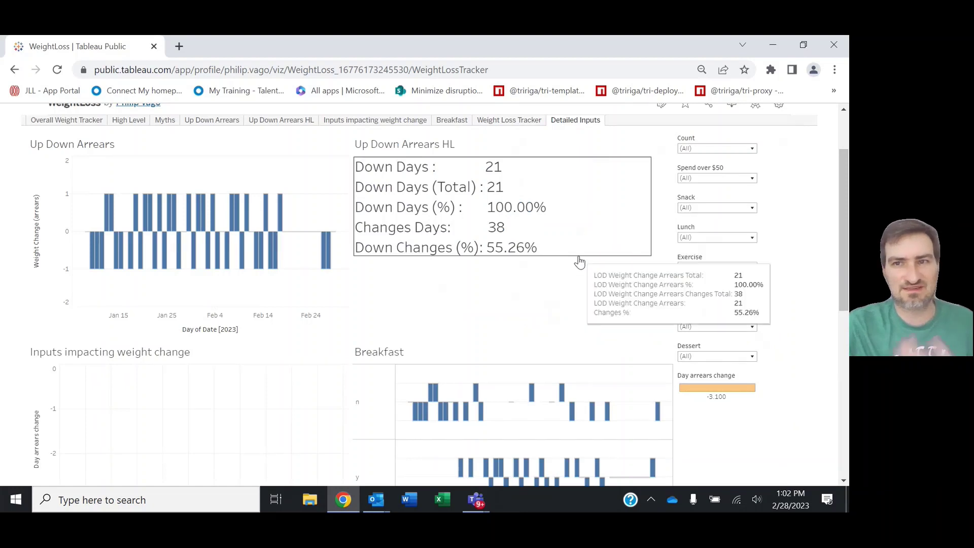
pyautogui.moveTo(843, 241); pyautogui.dragTo(845, 253)
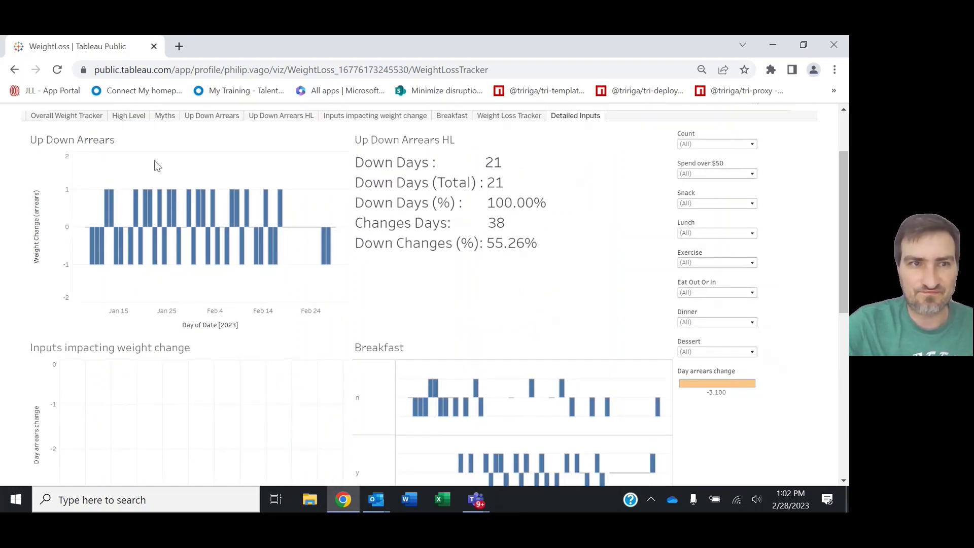
pyautogui.moveTo(742, 151)
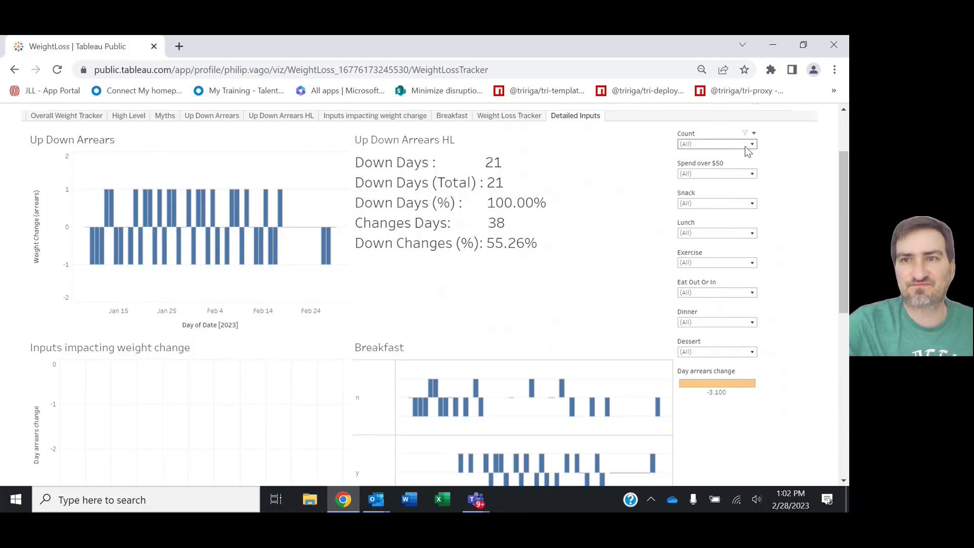
# - Check the available options of the Count, Spend over $50 and Snack filters, leaving each set to (All)
pyautogui.click(702, 146)
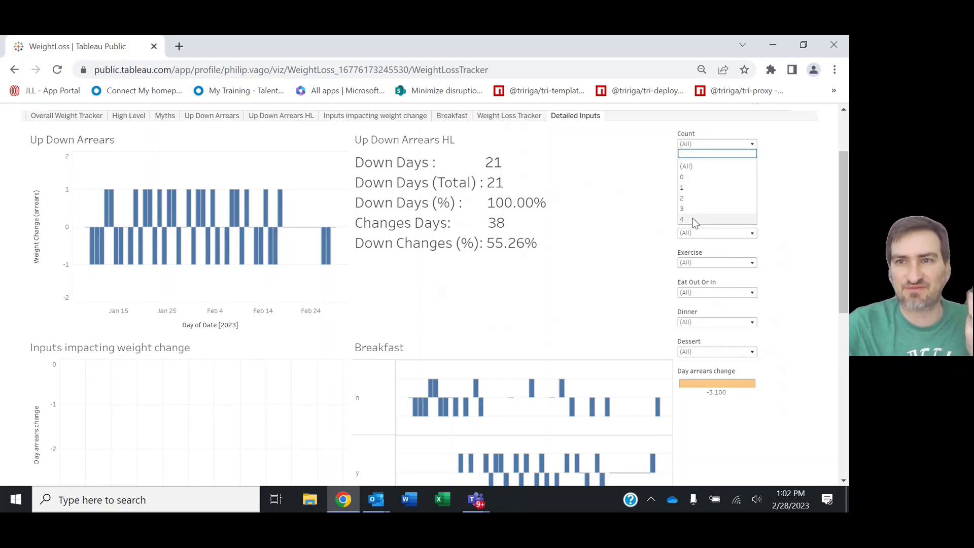
pyautogui.click(787, 175)
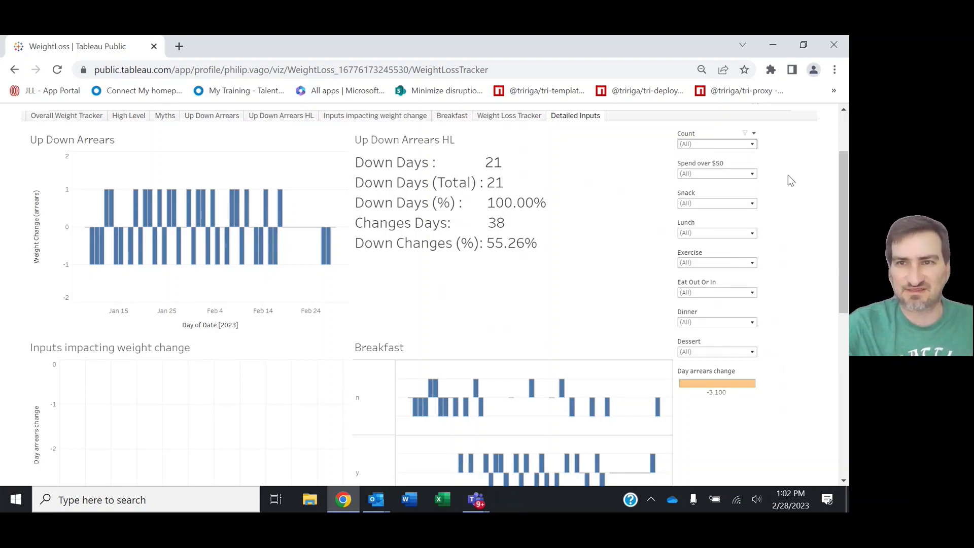
pyautogui.click(753, 174)
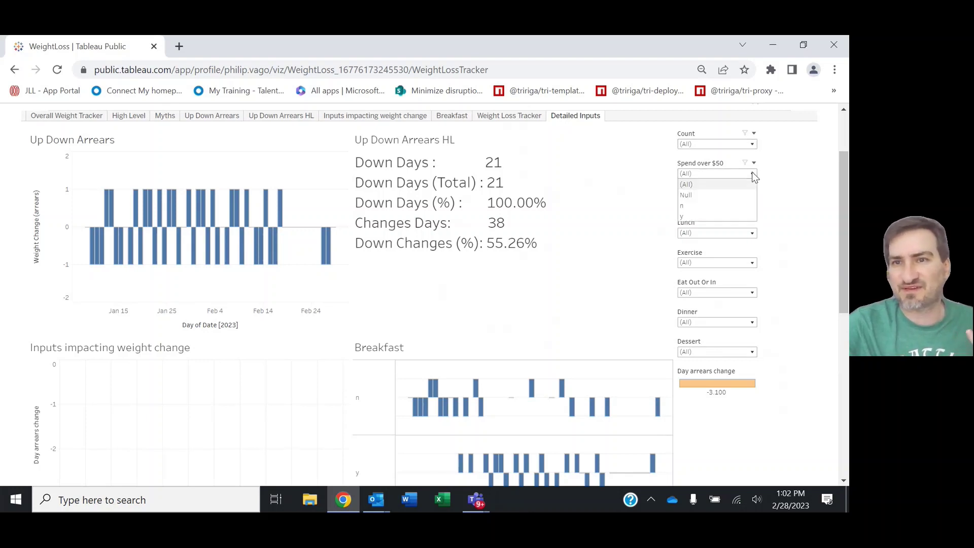
pyautogui.click(786, 179)
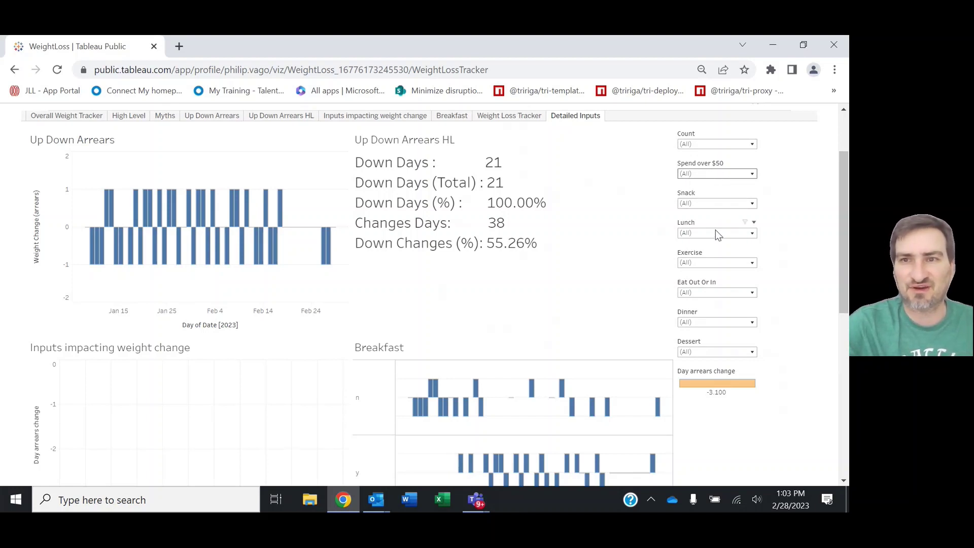
pyautogui.click(754, 204)
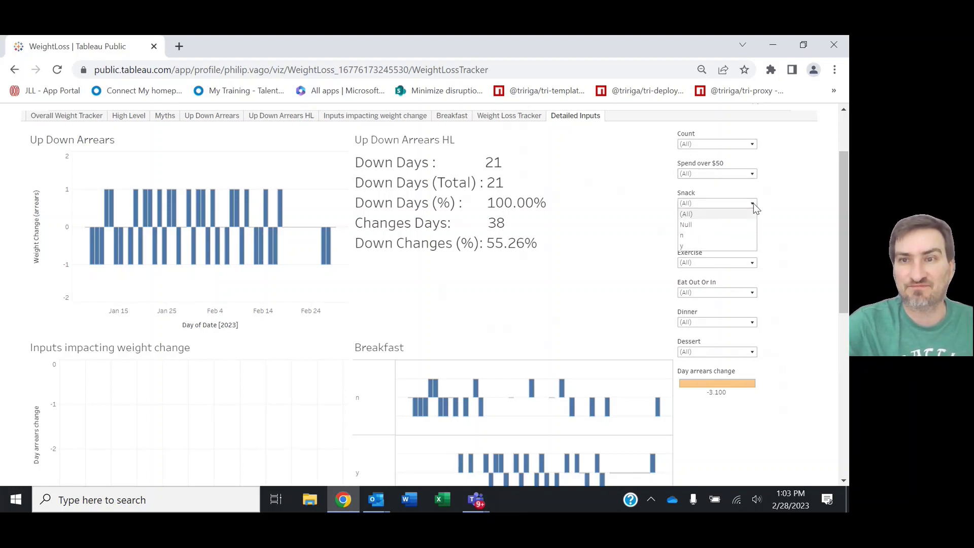
pyautogui.click(754, 203)
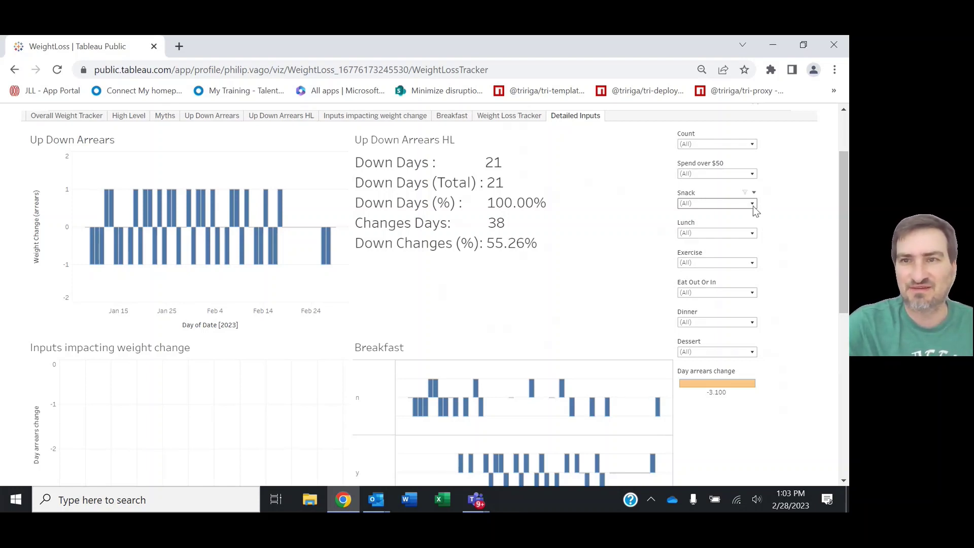
# - Check the available options of the Snack and Lunch filters, leaving both set to (All)
pyautogui.click(754, 204)
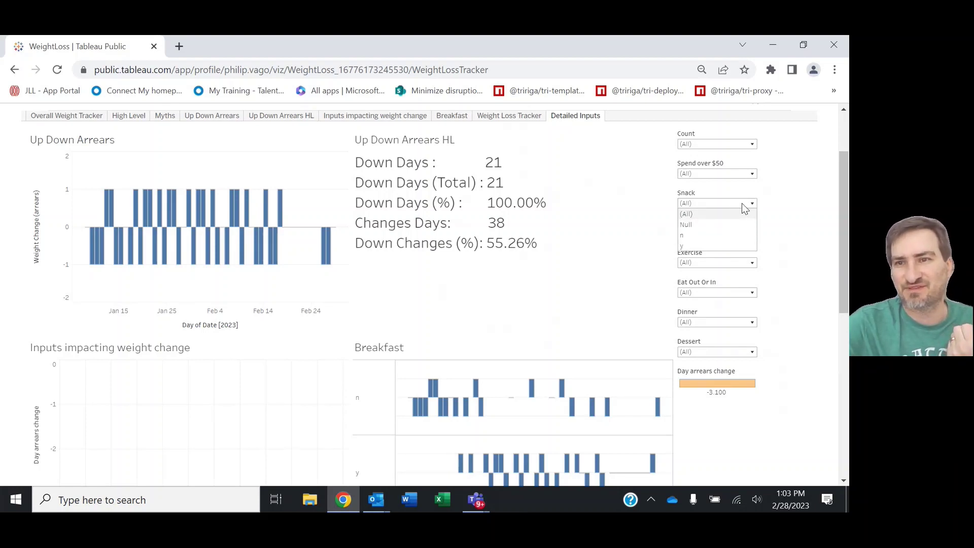
pyautogui.click(784, 237)
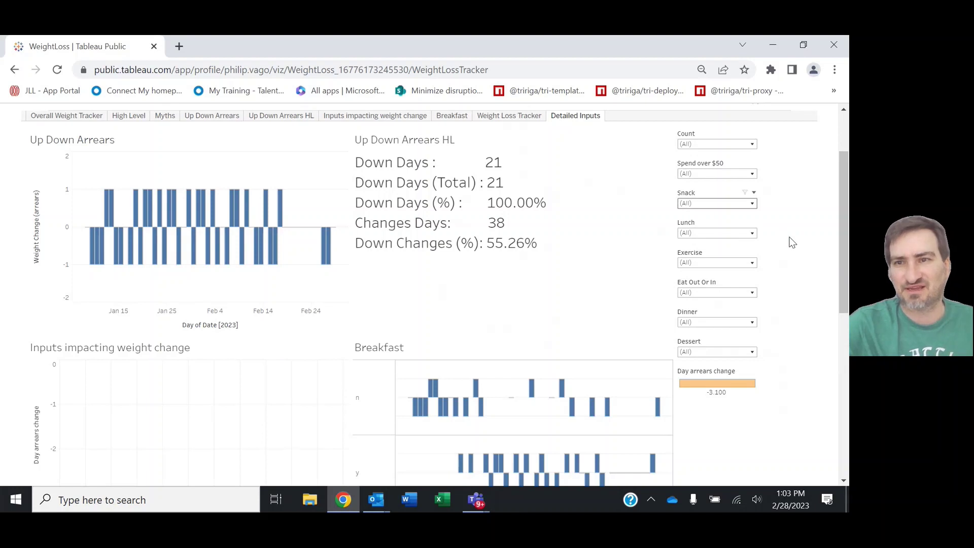
pyautogui.click(754, 234)
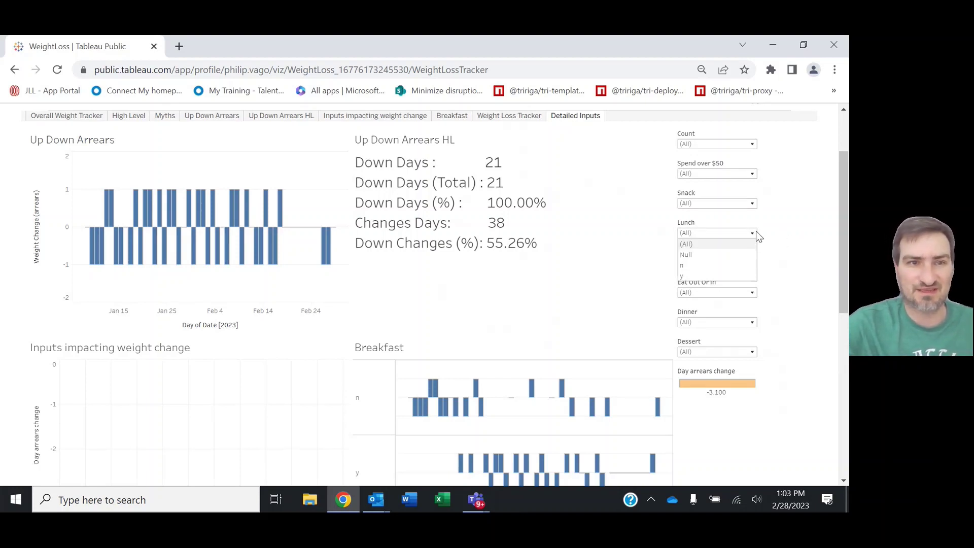
pyautogui.click(786, 252)
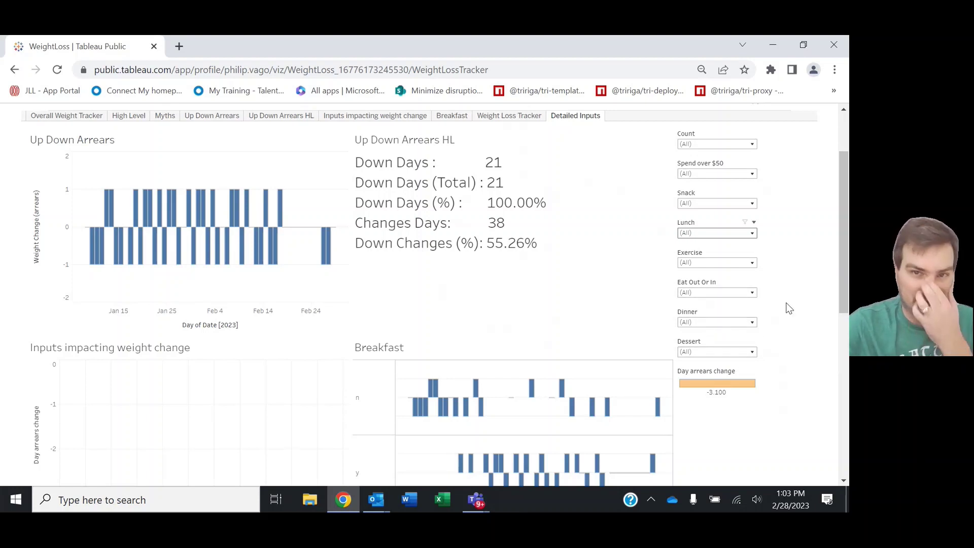
# - Examine the Up Down Arrears and Breakfast bars and the point in the Inputs impacting weight change chart
pyautogui.scroll(-2, 541, 275)
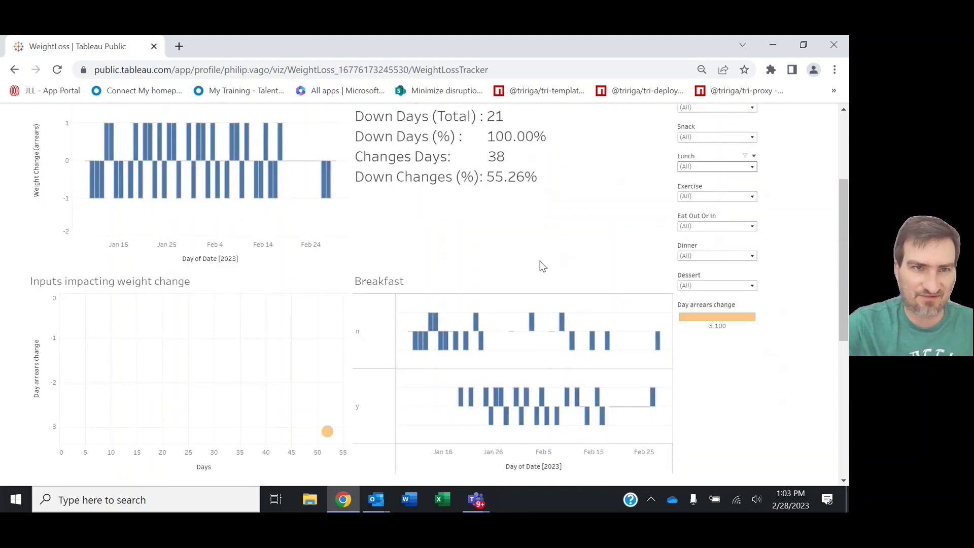
pyautogui.scroll(2, 540, 260)
pyautogui.moveTo(106, 201)
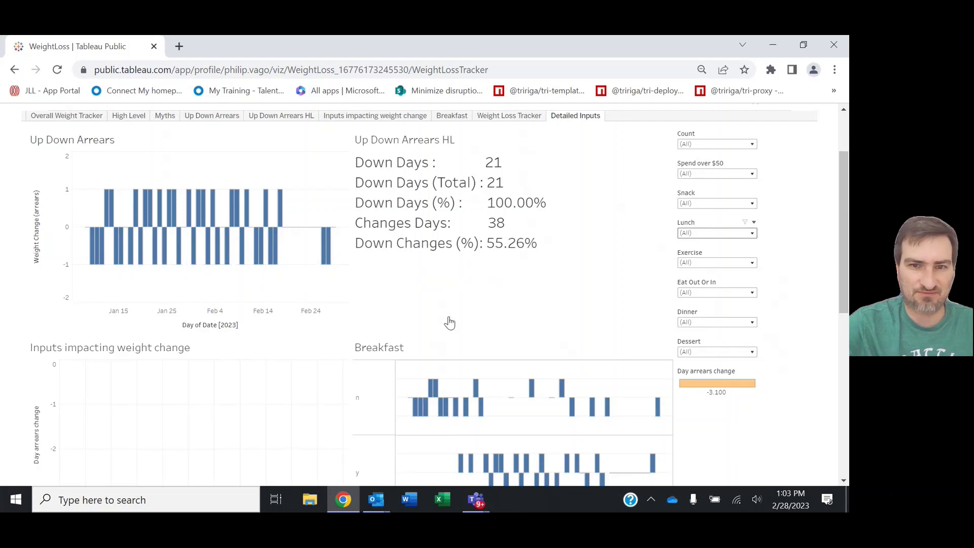
pyautogui.scroll(-3, 446, 322)
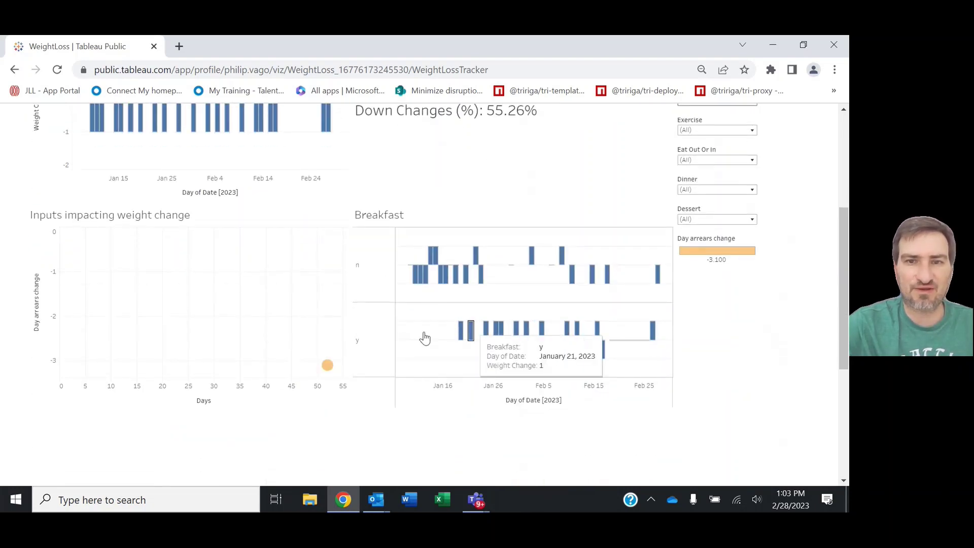
pyautogui.moveTo(327, 367)
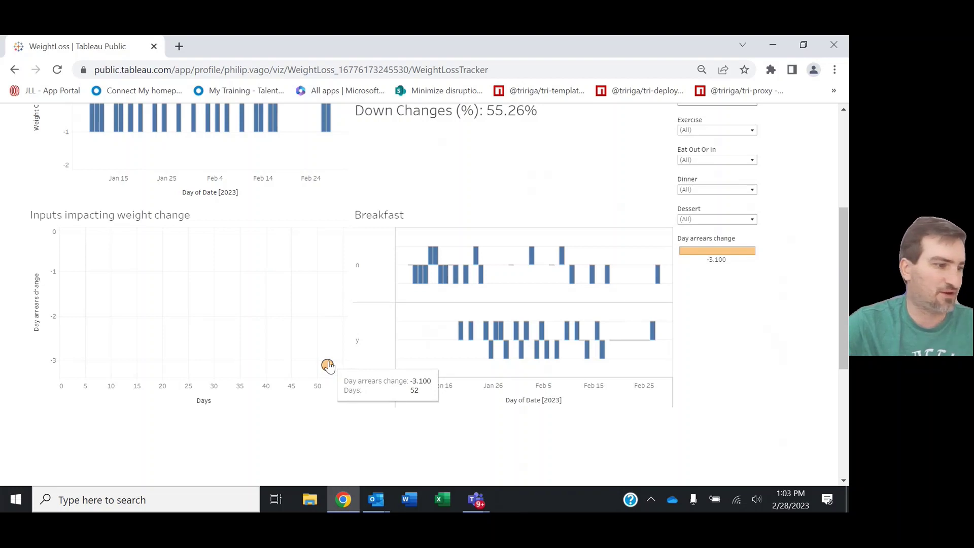
pyautogui.scroll(3, 482, 182)
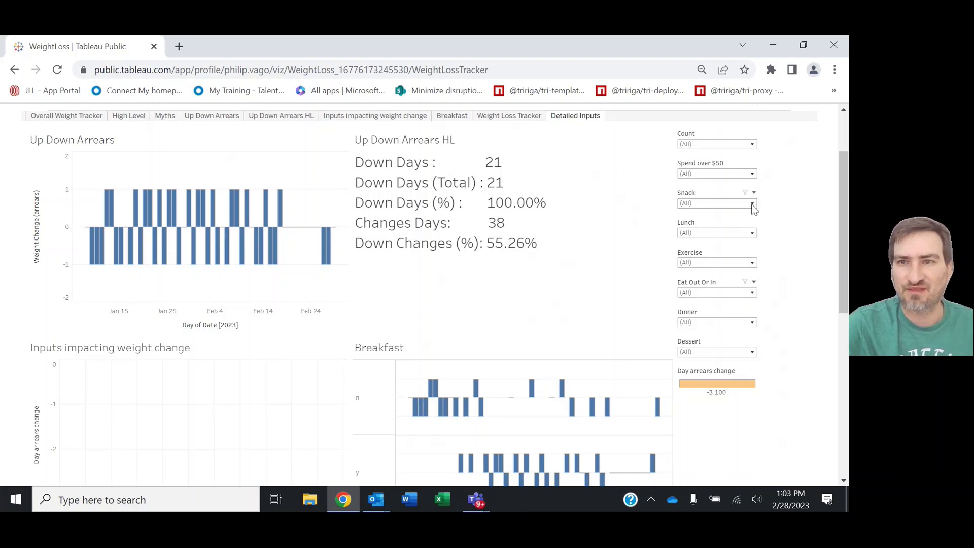
# - Filter the dashboard by the n row of the Breakfast chart and review the weight change point and Up Down Arrears HL figures
pyautogui.scroll(-3, 547, 378)
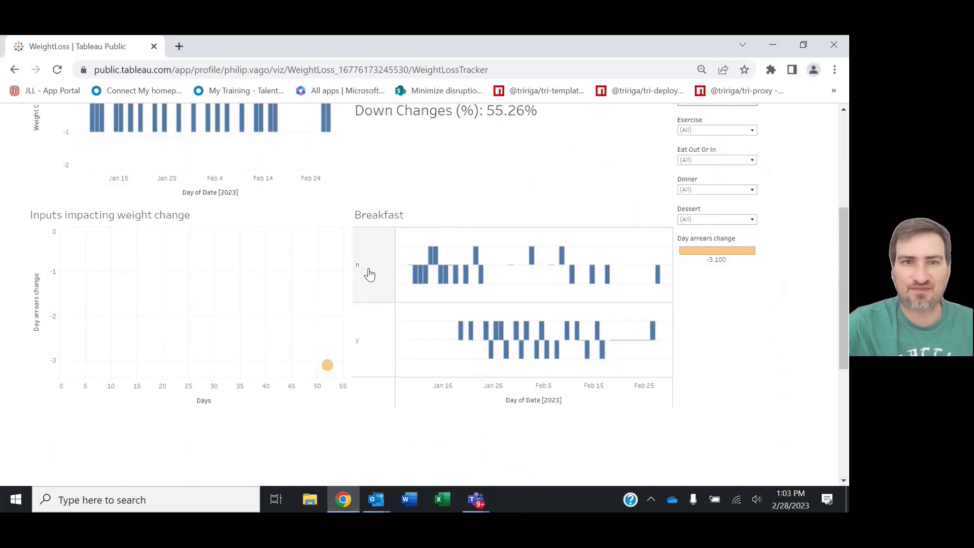
pyautogui.click(369, 266)
pyautogui.scroll(1, 381, 270)
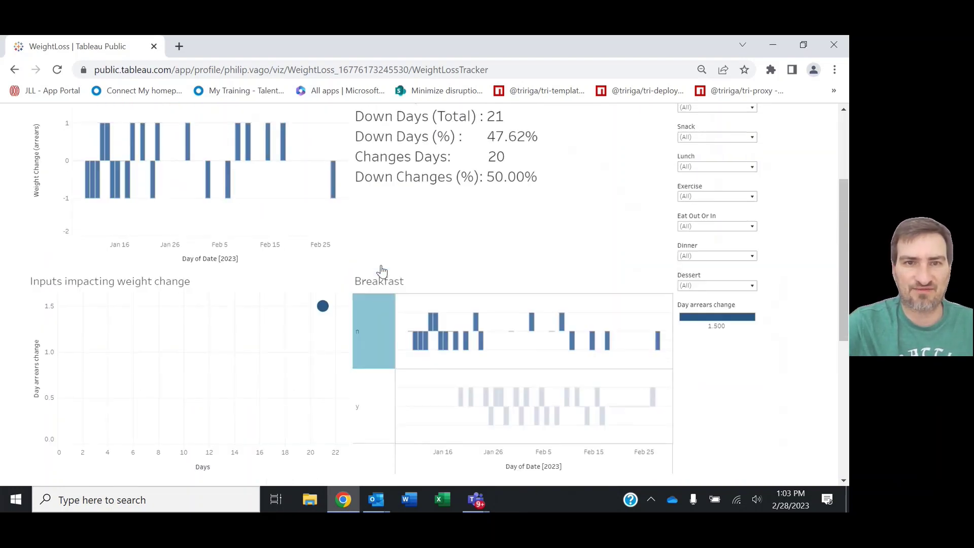
pyautogui.scroll(1, 386, 284)
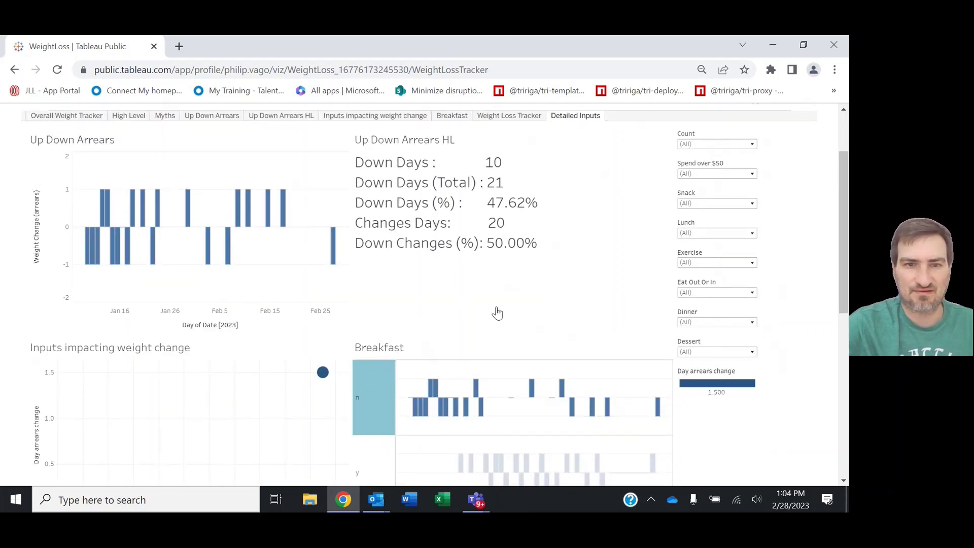
pyautogui.scroll(-1, 497, 313)
pyautogui.moveTo(318, 308)
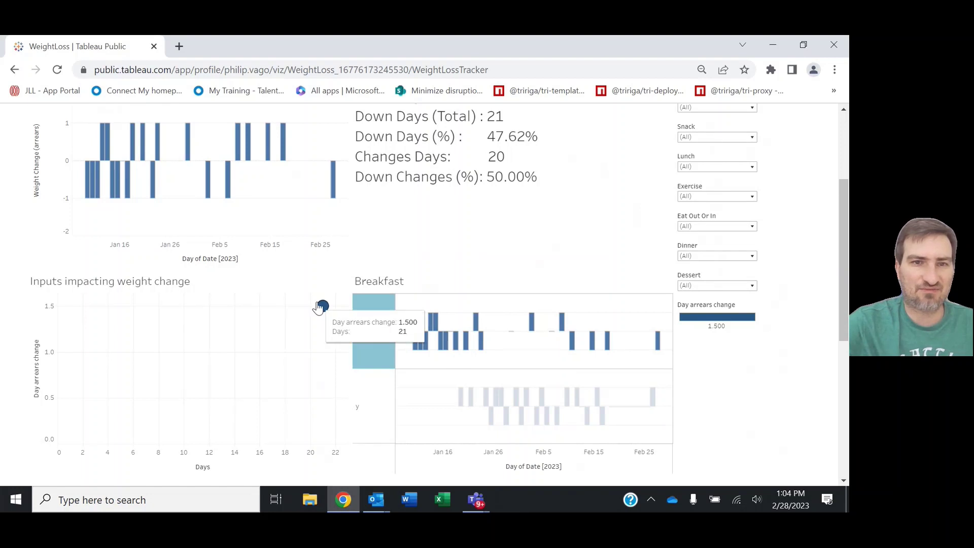
pyautogui.scroll(1, 492, 254)
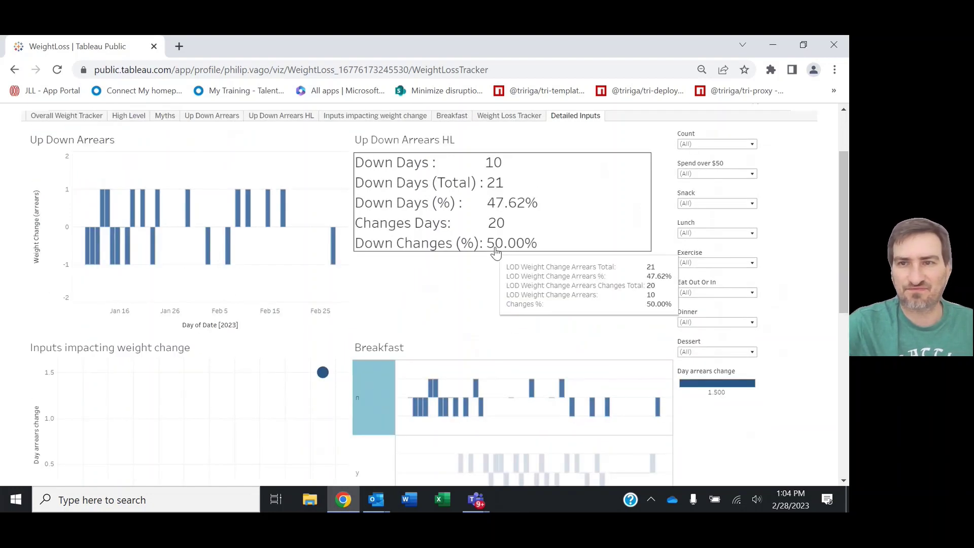
pyautogui.scroll(-1, 459, 279)
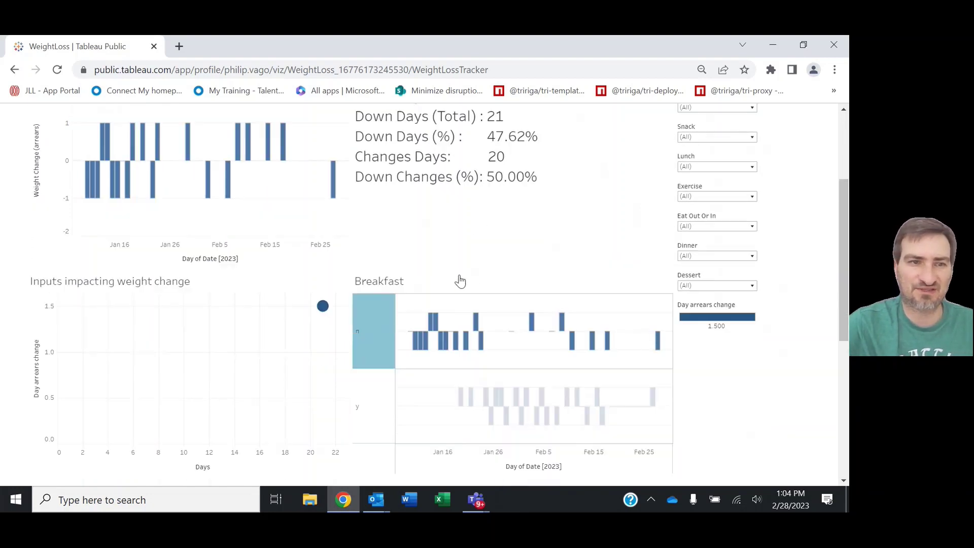
pyautogui.scroll(1, 475, 274)
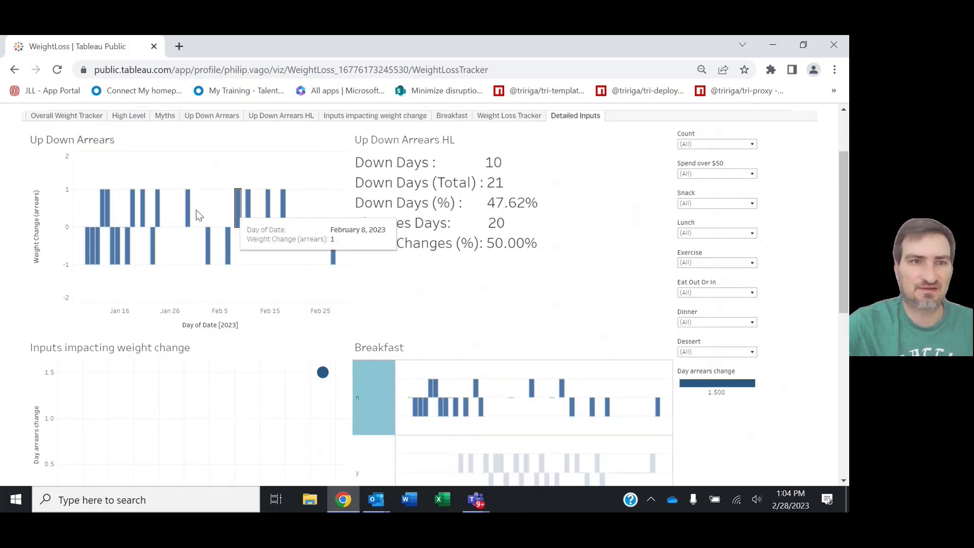
# - Set the Snack filter to y and review the bars in the Breakfast n row
pyautogui.click(753, 203)
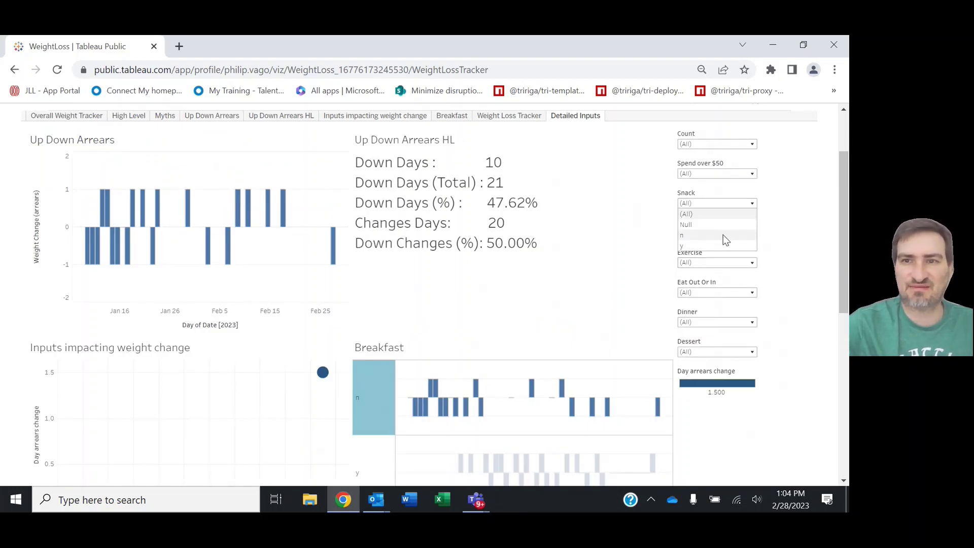
pyautogui.click(723, 238)
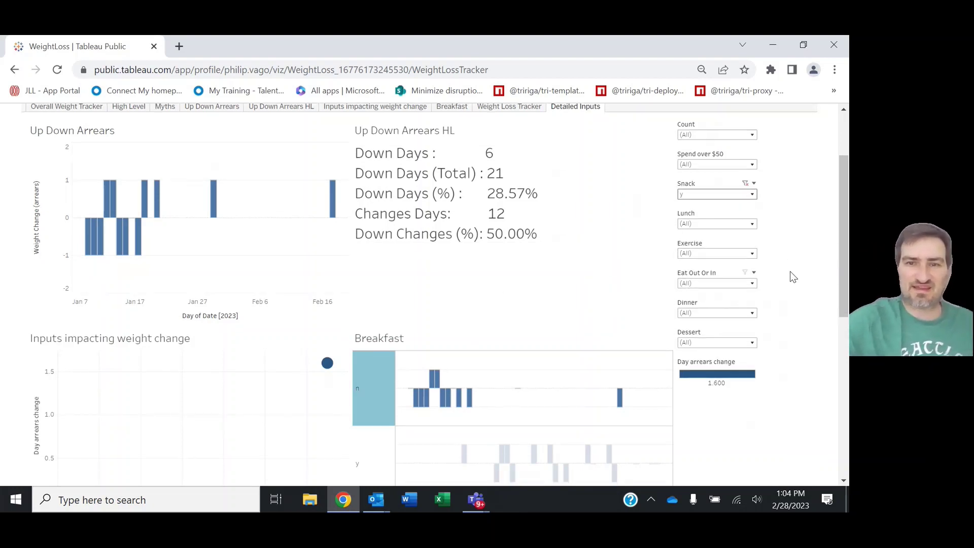
pyautogui.scroll(-1, 792, 274)
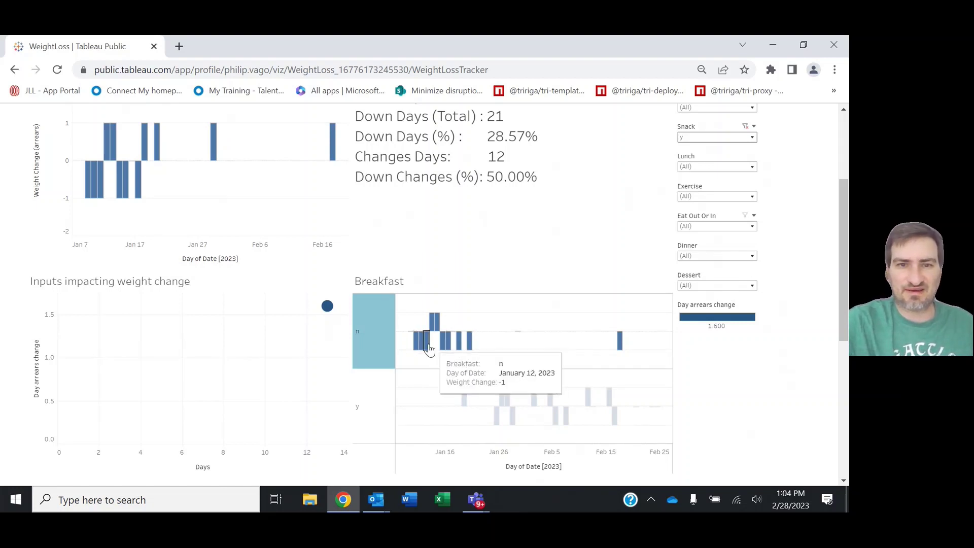
pyautogui.scroll(1, 562, 337)
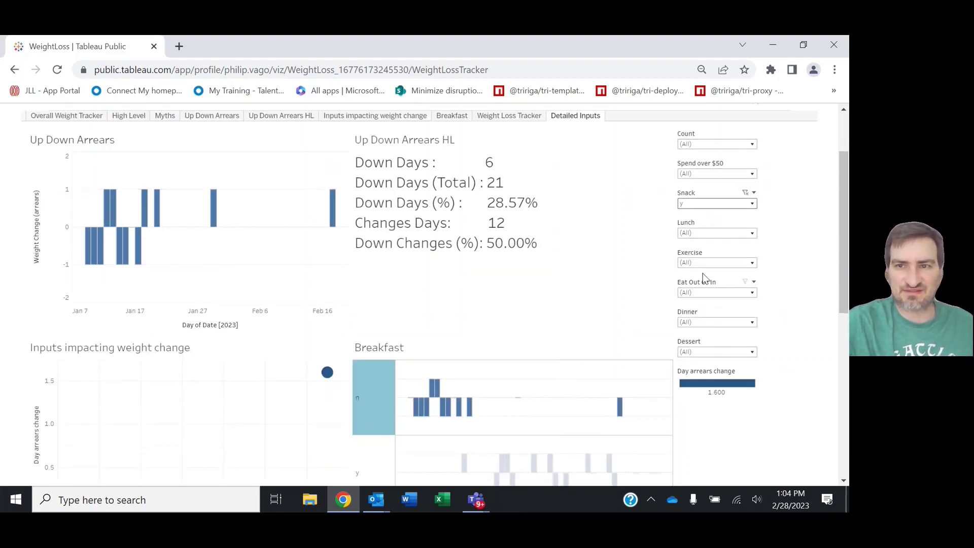
# - Switch the Snack filter to n for comparison, then return it to y and inspect the weight change point
pyautogui.click(753, 203)
pyautogui.click(717, 235)
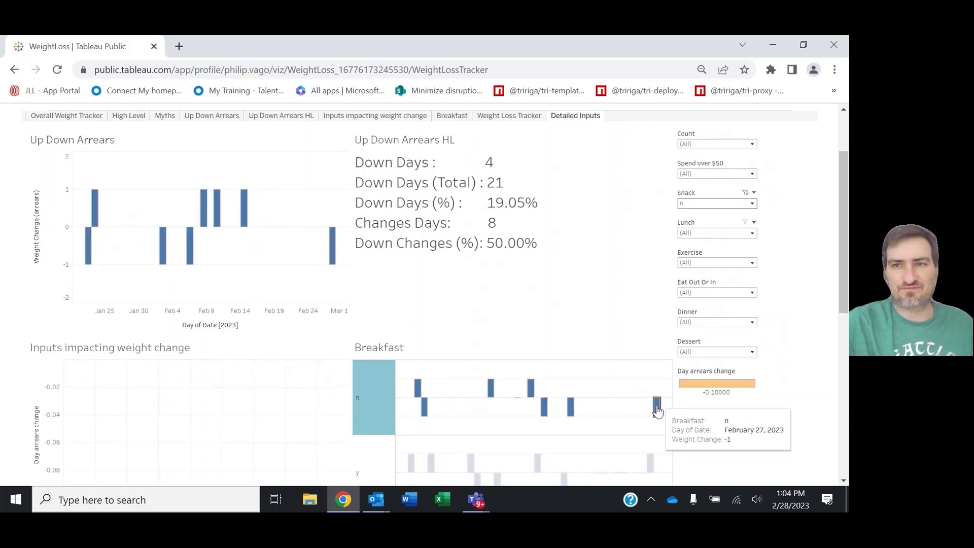
pyautogui.click(753, 202)
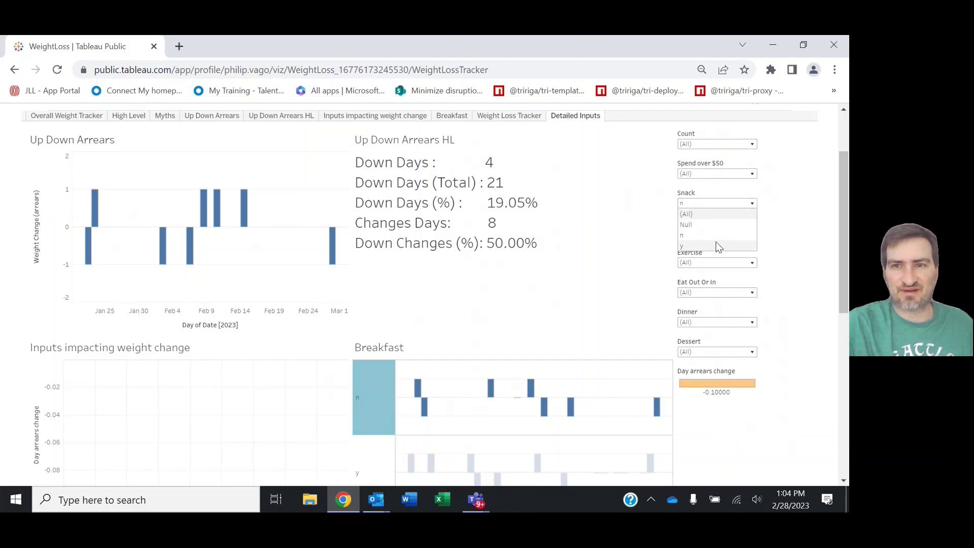
pyautogui.click(717, 244)
pyautogui.scroll(-1, 408, 326)
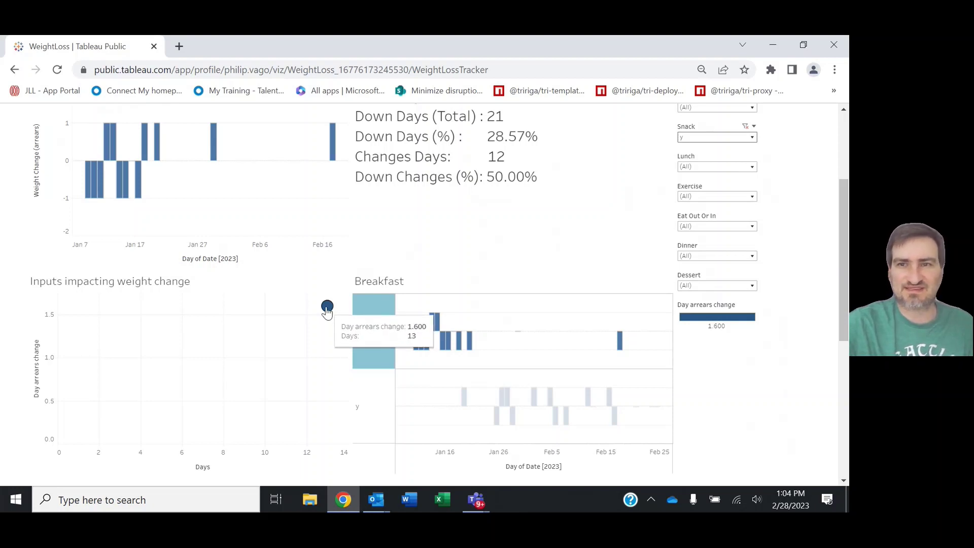
pyautogui.scroll(1, 517, 265)
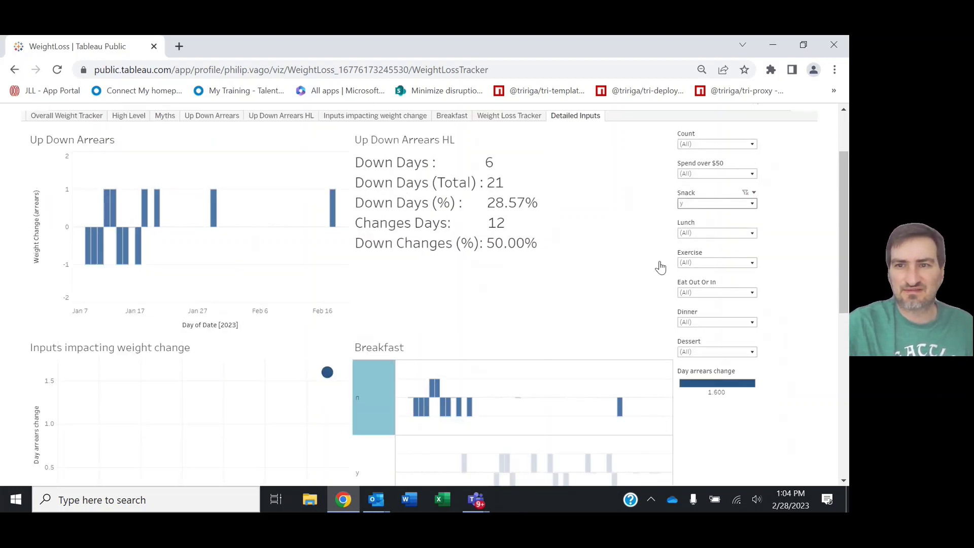
# - Filter the dashboard by the y row of the Breakfast chart and review the resulting weight change charts
pyautogui.click(369, 449)
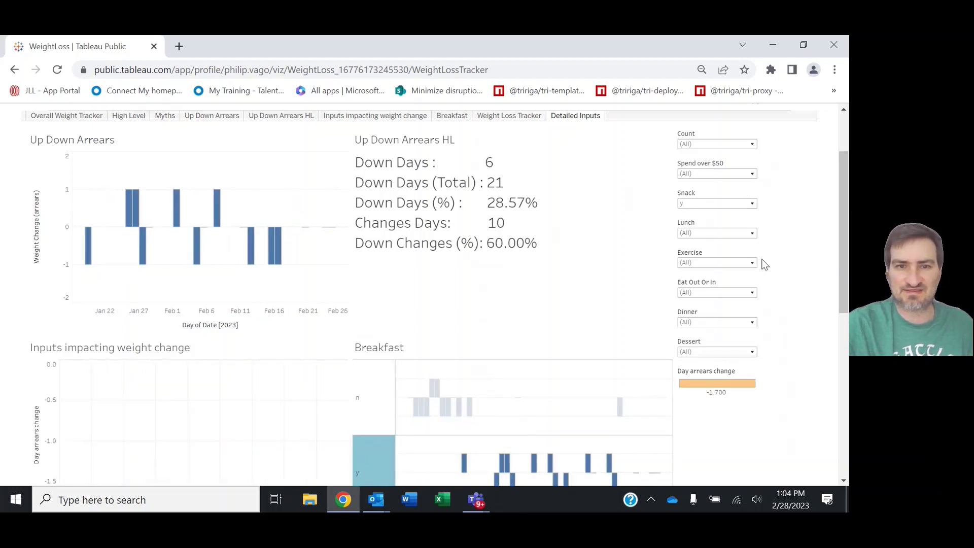
pyautogui.scroll(-2, 765, 265)
pyautogui.scroll(1, 765, 265)
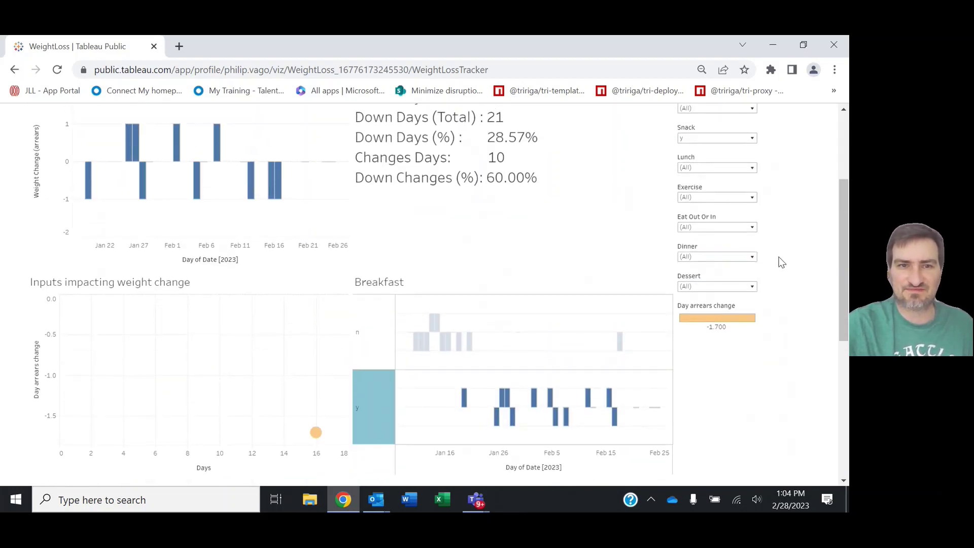
# - Reset the Snack filter to (All) and compare the weight change charts with the Breakfast y row selected
pyautogui.scroll(1, 763, 253)
pyautogui.click(752, 204)
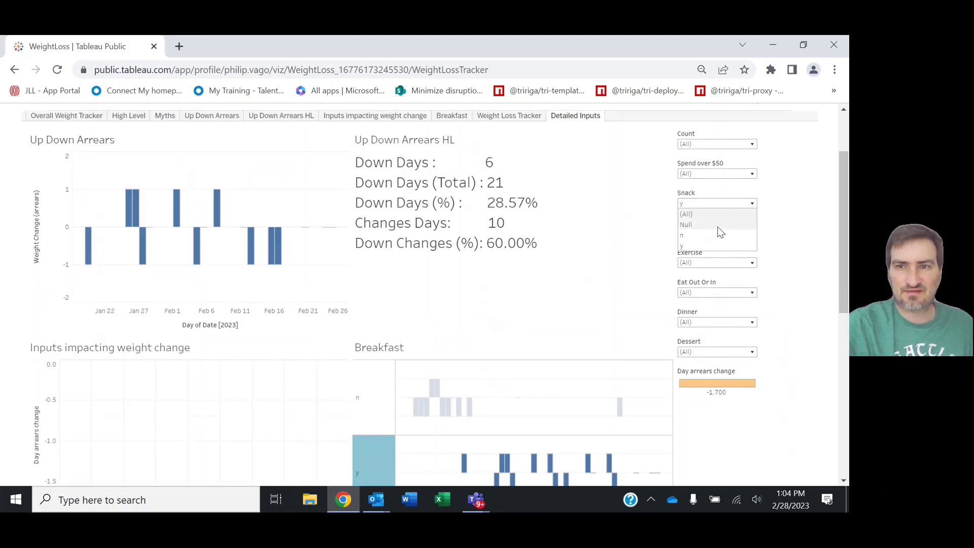
pyautogui.click(712, 213)
pyautogui.scroll(-2, 796, 265)
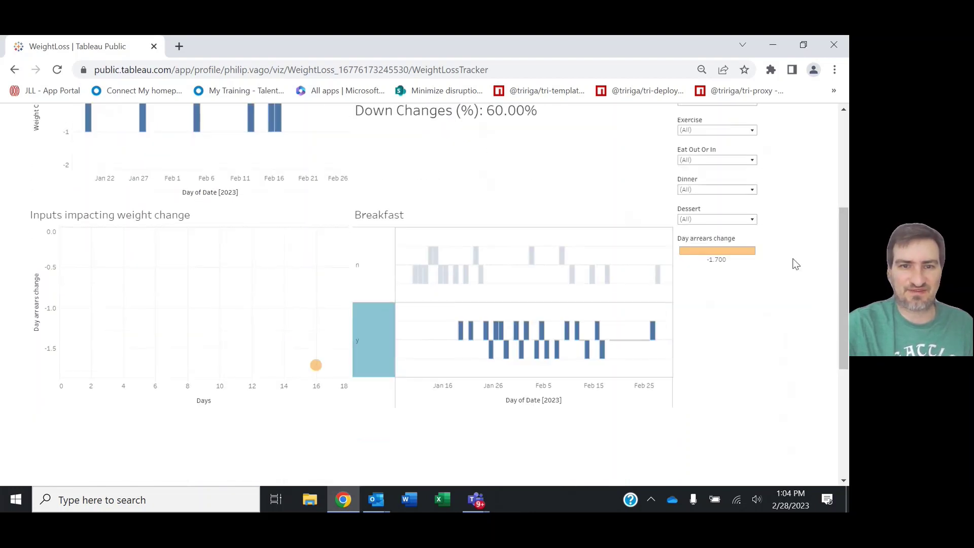
pyautogui.scroll(1, 772, 273)
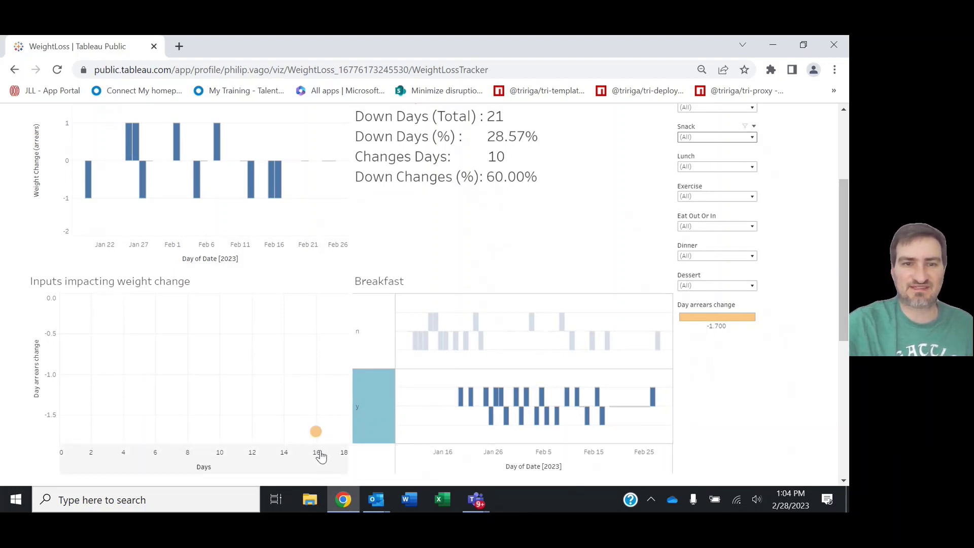
pyautogui.scroll(1, 768, 335)
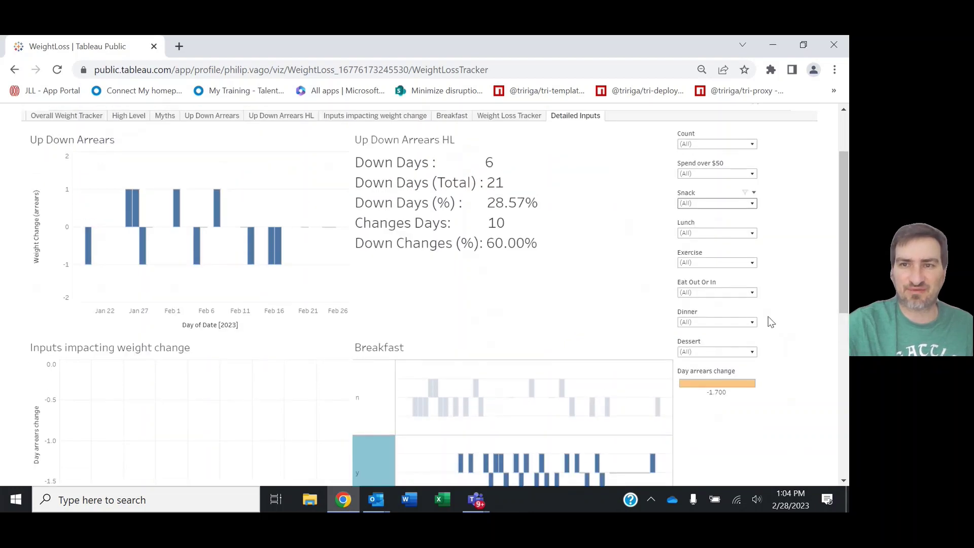
# - Set the Snack filter back to y and inspect the point in the Inputs impacting weight change chart
pyautogui.click(753, 204)
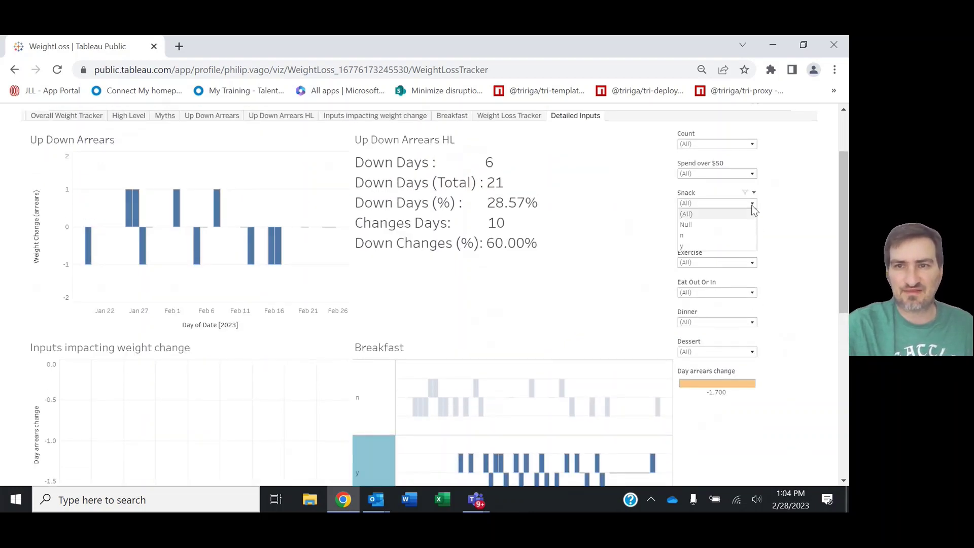
pyautogui.click(718, 242)
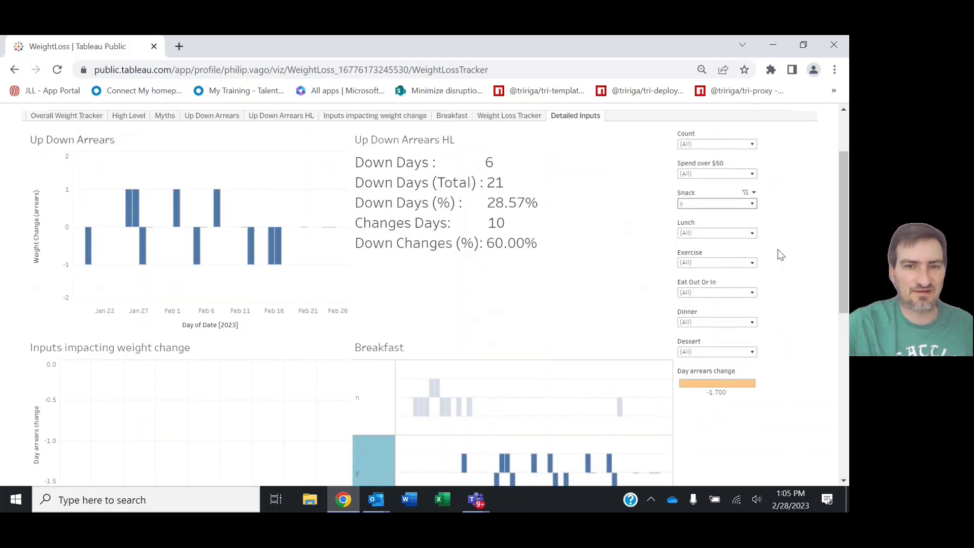
pyautogui.scroll(-1, 781, 254)
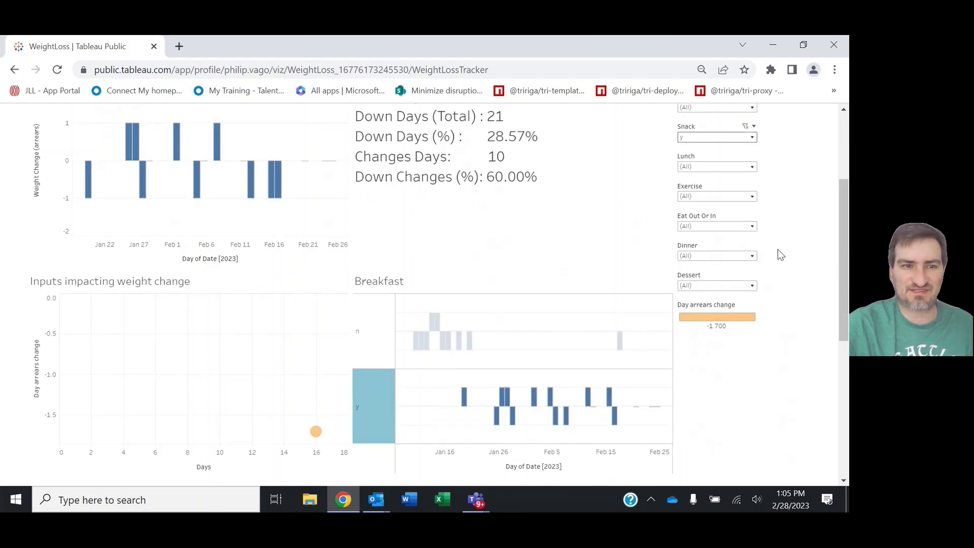
pyautogui.moveTo(316, 433)
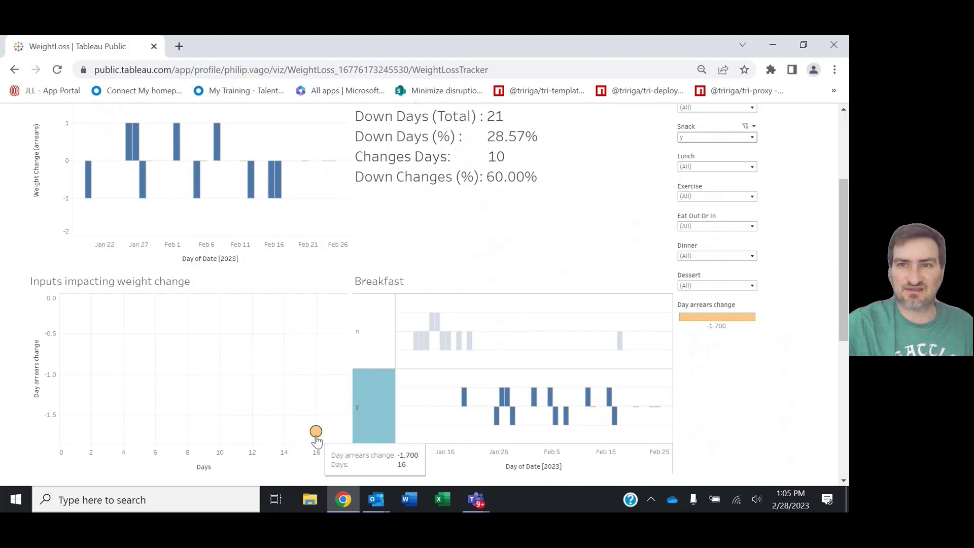
pyautogui.scroll(1, 517, 370)
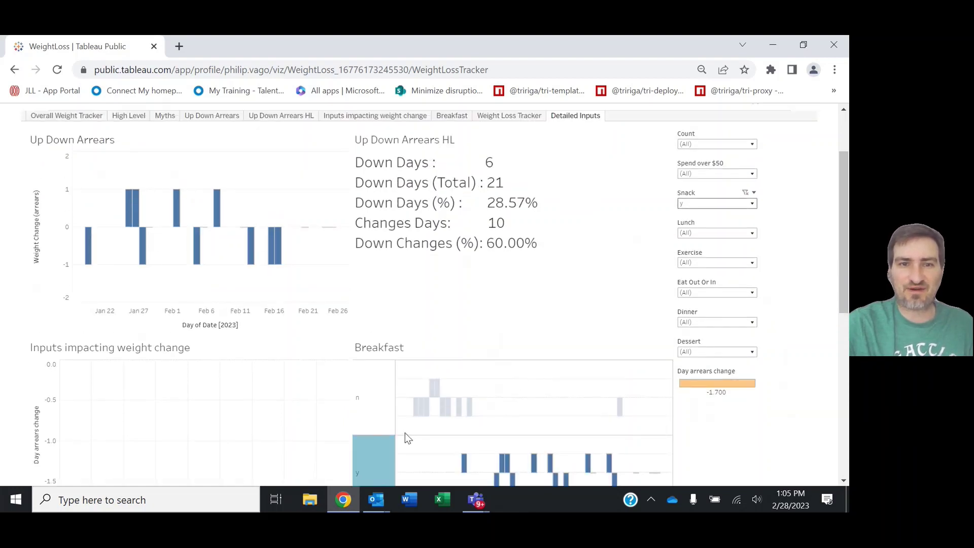
# - Filter the dashboard by the n row of the Breakfast chart and check the resulting weight change charts
pyautogui.scroll(-1, 405, 433)
pyautogui.scroll(1, 400, 401)
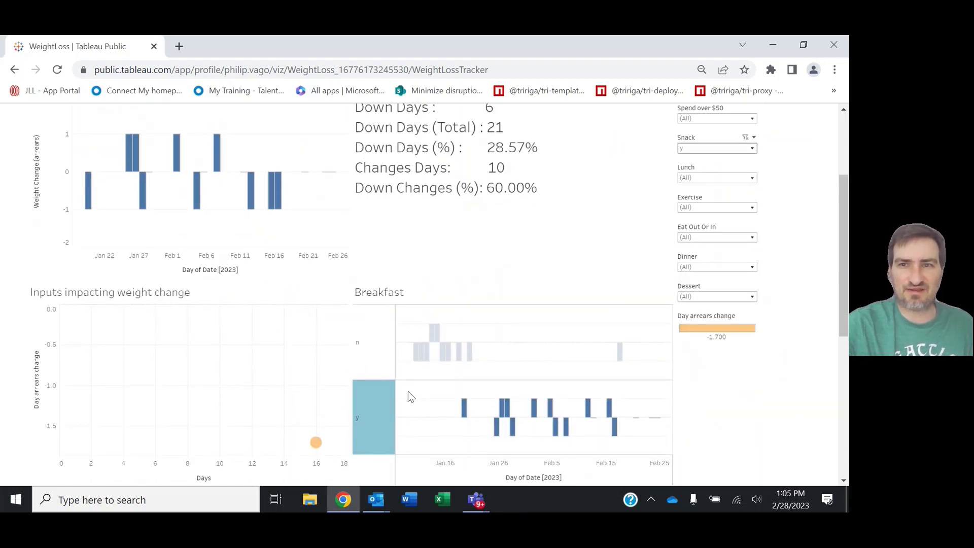
pyautogui.scroll(2, 411, 397)
pyautogui.scroll(-2, 409, 390)
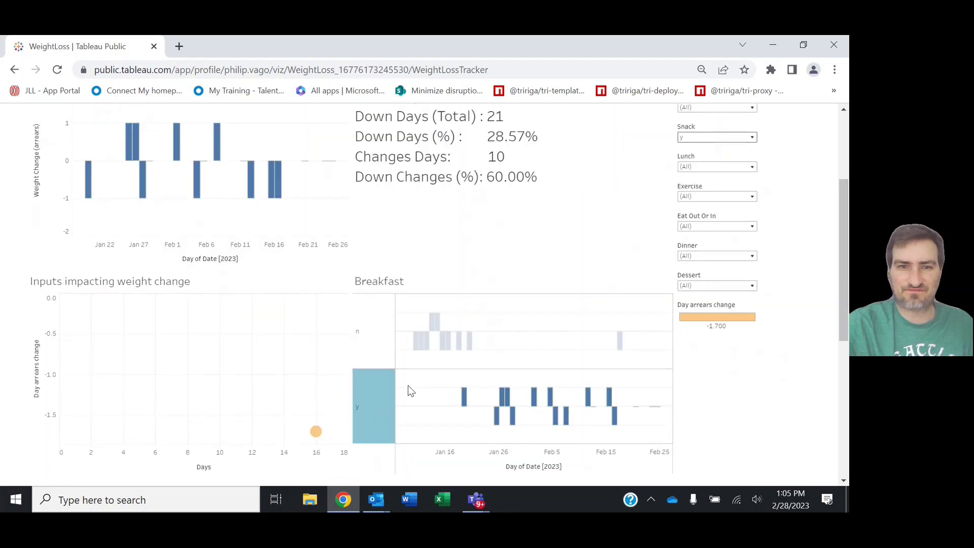
pyautogui.click(374, 361)
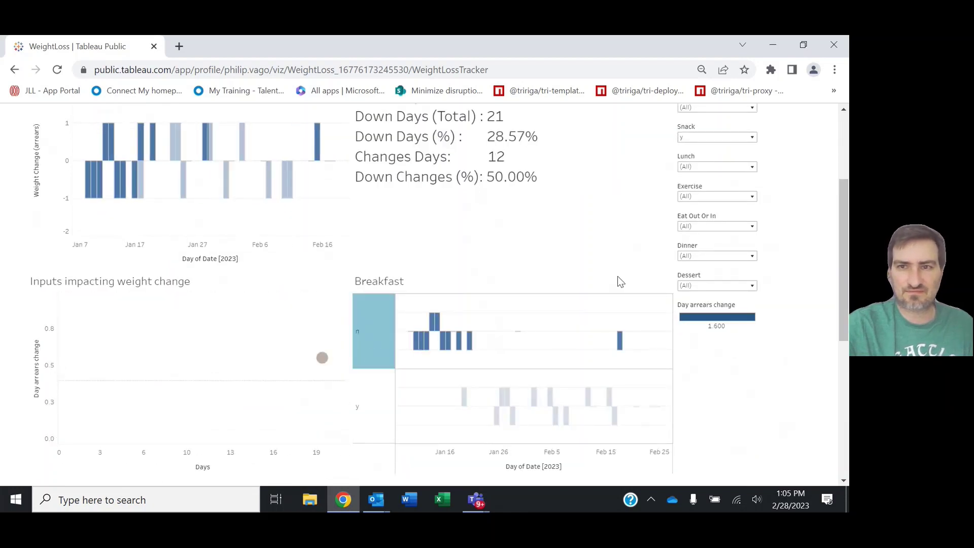
pyautogui.scroll(1, 734, 198)
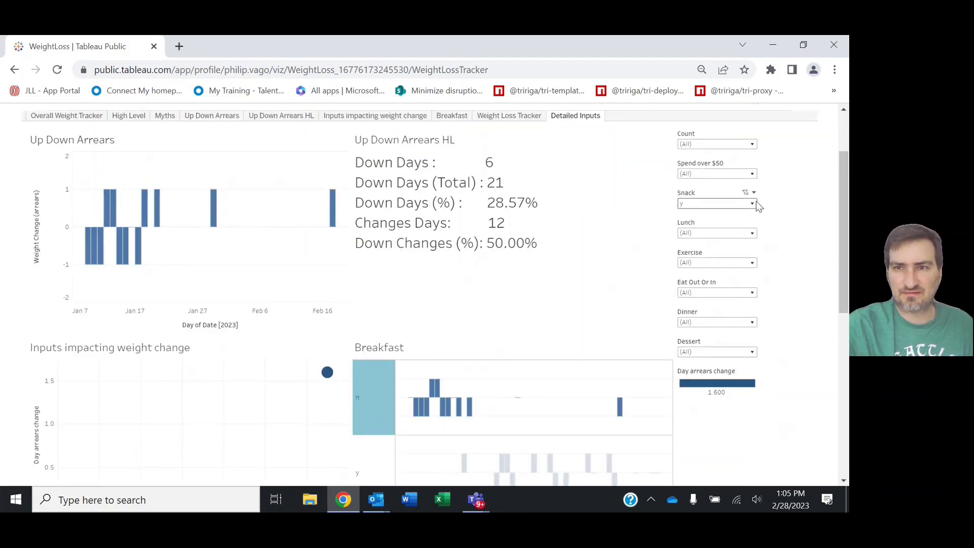
# - Set the Snack filter to n and review the charts with the Breakfast n row selected
pyautogui.click(755, 203)
pyautogui.click(726, 235)
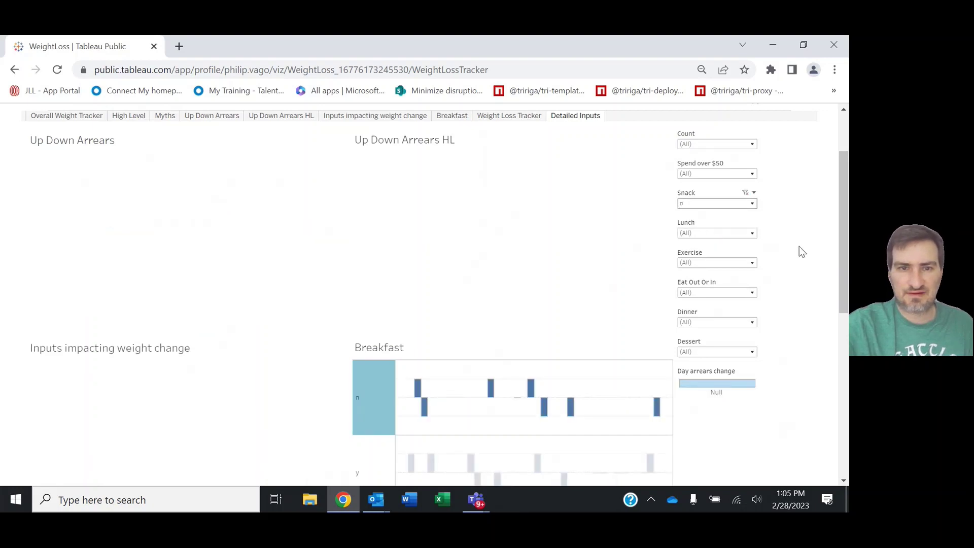
pyautogui.scroll(-1, 799, 246)
pyautogui.scroll(-2, 799, 245)
pyautogui.scroll(2, 799, 246)
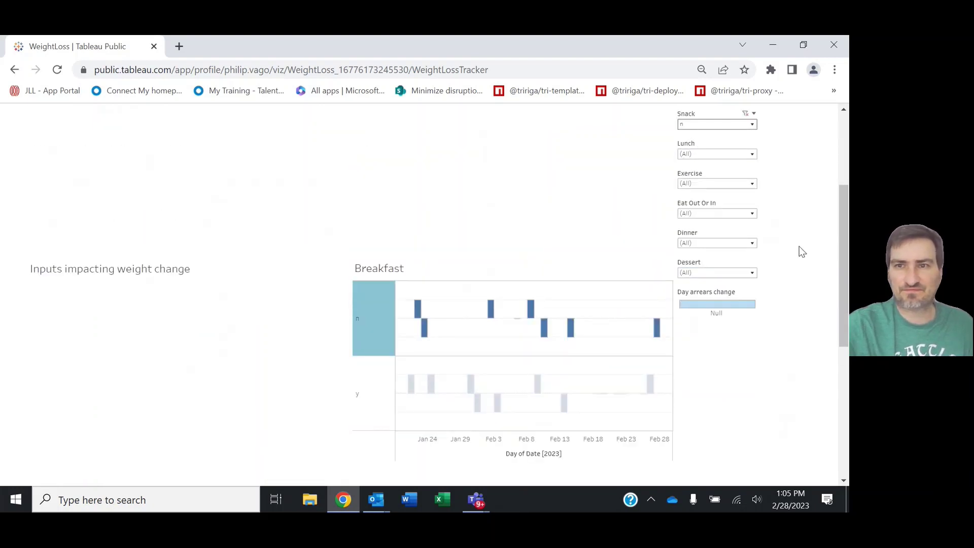
pyautogui.scroll(1, 799, 247)
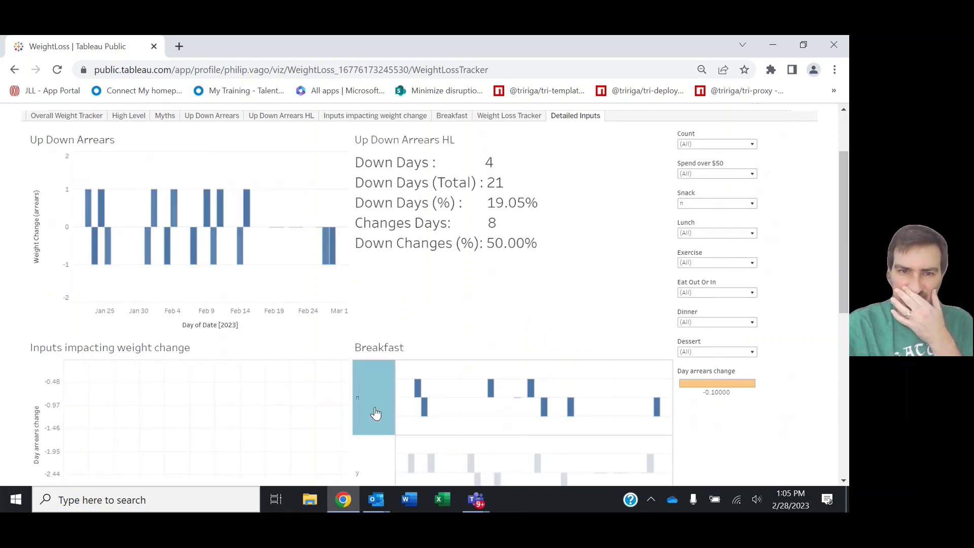
# - Examine the Inputs impacting weight change point and the Up Down Arrears figures for days without breakfast or snack
pyautogui.scroll(-1, 375, 413)
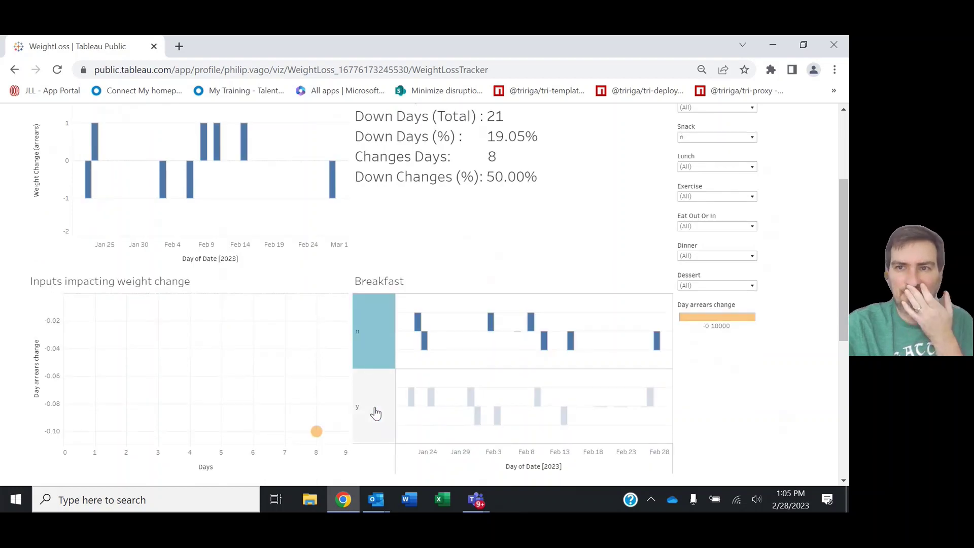
pyautogui.scroll(1, 804, 258)
pyautogui.scroll(-2, 803, 257)
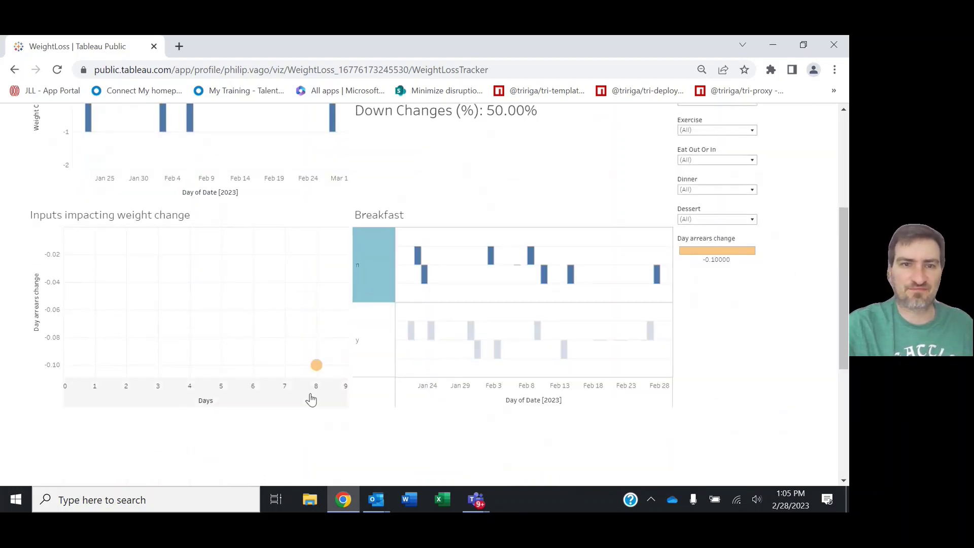
pyautogui.moveTo(318, 370)
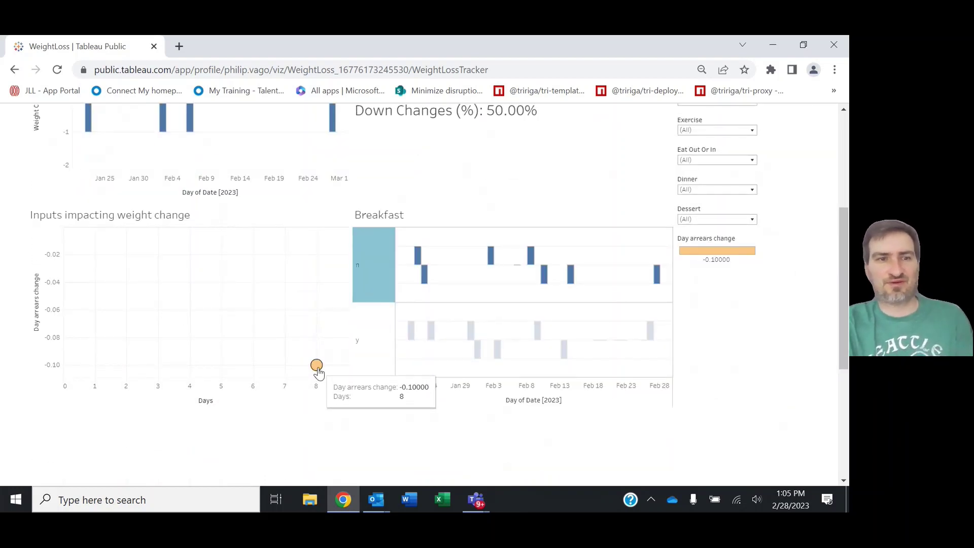
pyautogui.scroll(1, 573, 335)
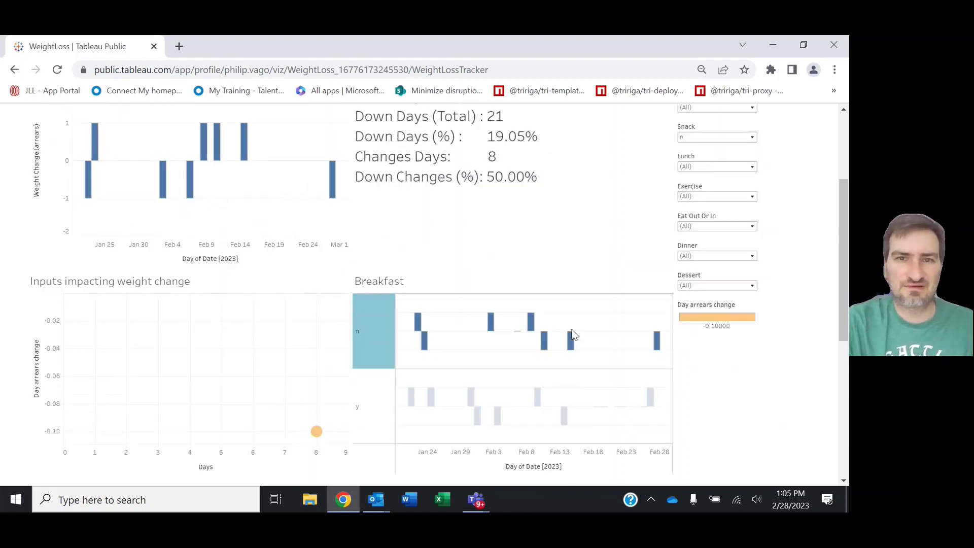
pyautogui.scroll(-1, 573, 334)
pyautogui.scroll(2, 574, 335)
pyautogui.scroll(-1, 574, 335)
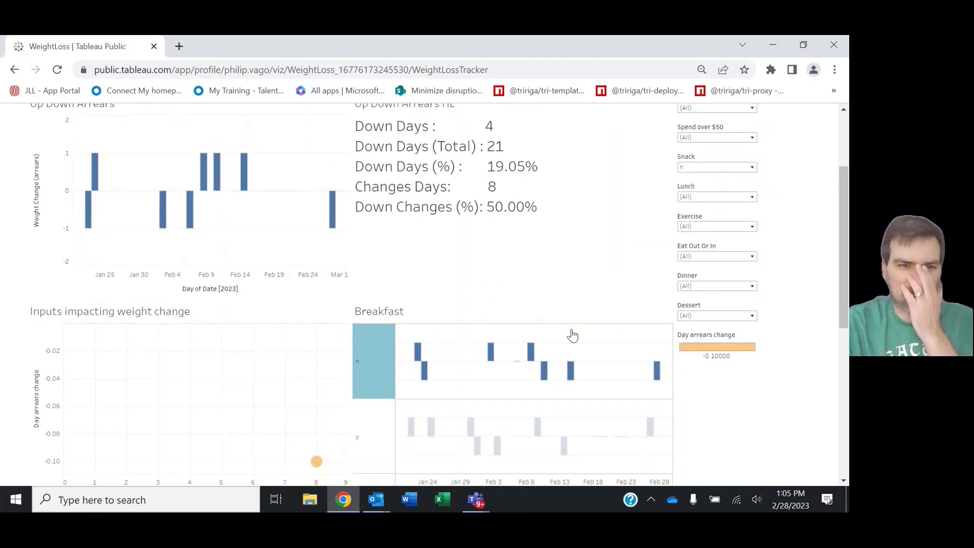
pyautogui.scroll(1, 573, 336)
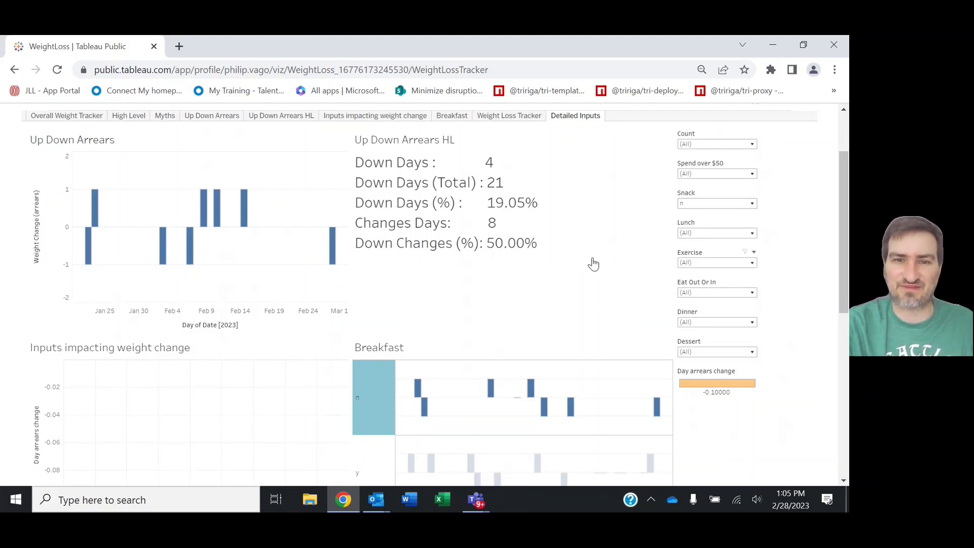
# - Clear the Breakfast chart's n row selection and reset the Snack filter to (All)
pyautogui.click(374, 383)
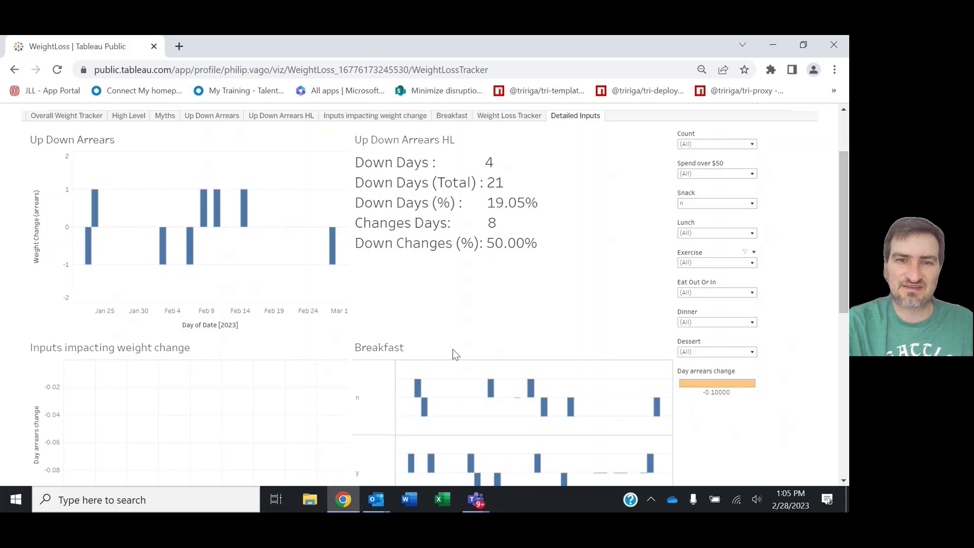
pyautogui.click(751, 204)
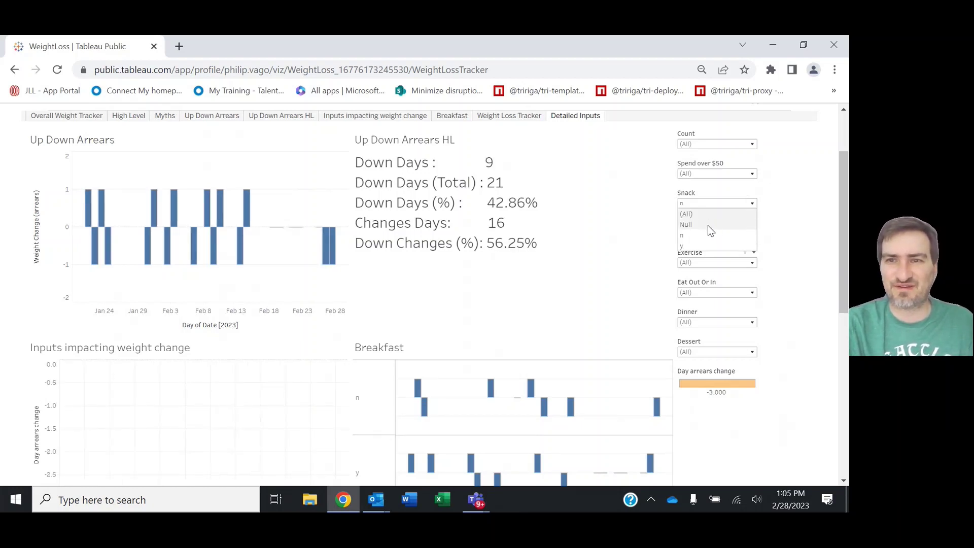
pyautogui.click(690, 215)
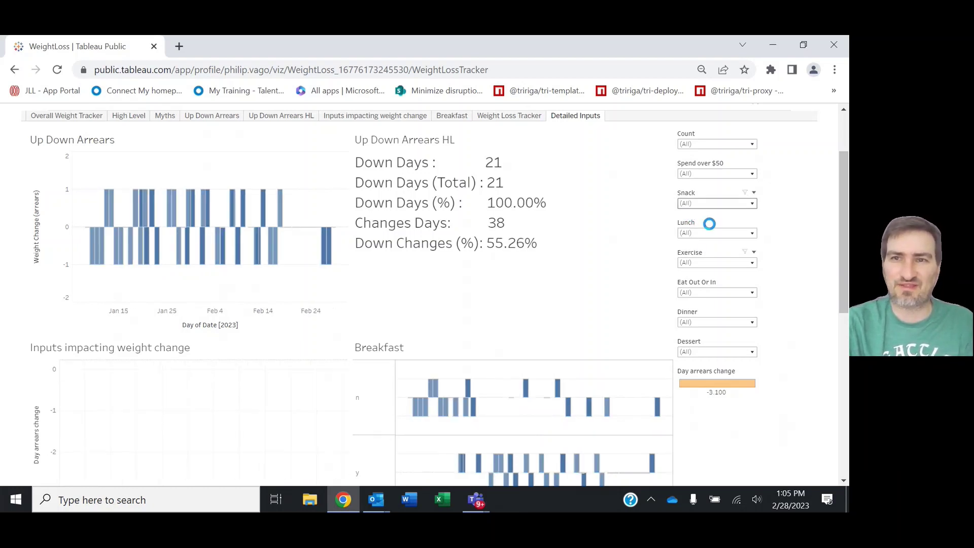
pyautogui.click(753, 204)
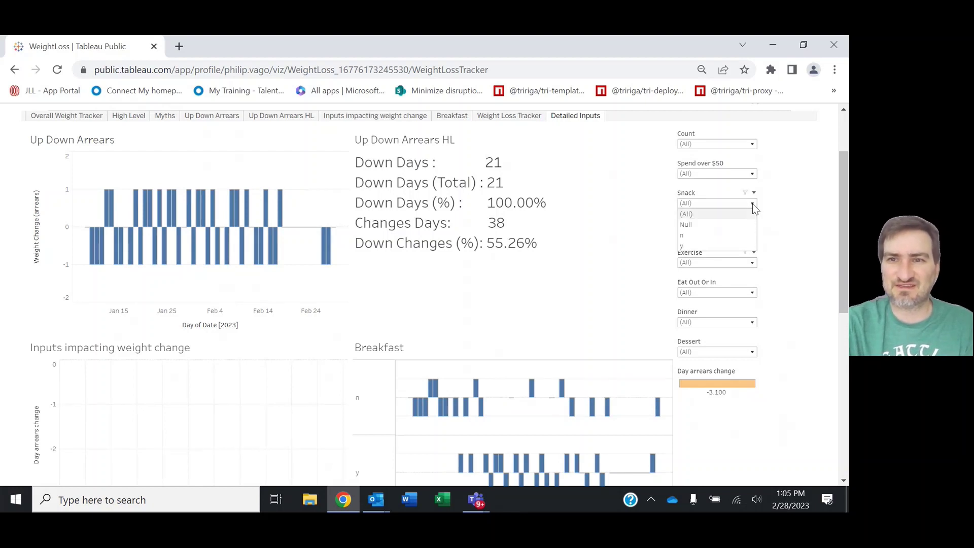
pyautogui.click(753, 203)
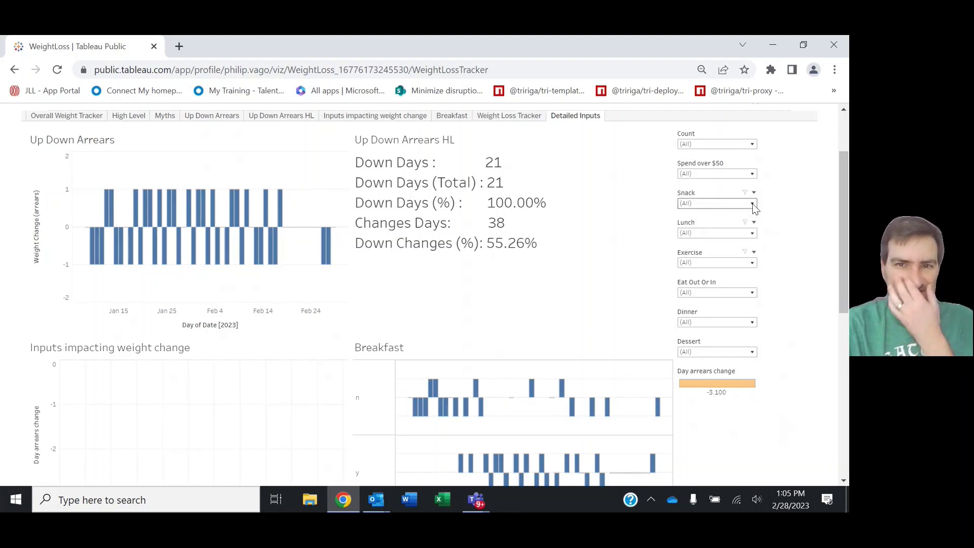
# - Set the Exercise filter to y and review the Up Down Arrears HL figures and weight change charts
pyautogui.click(752, 263)
pyautogui.click(694, 308)
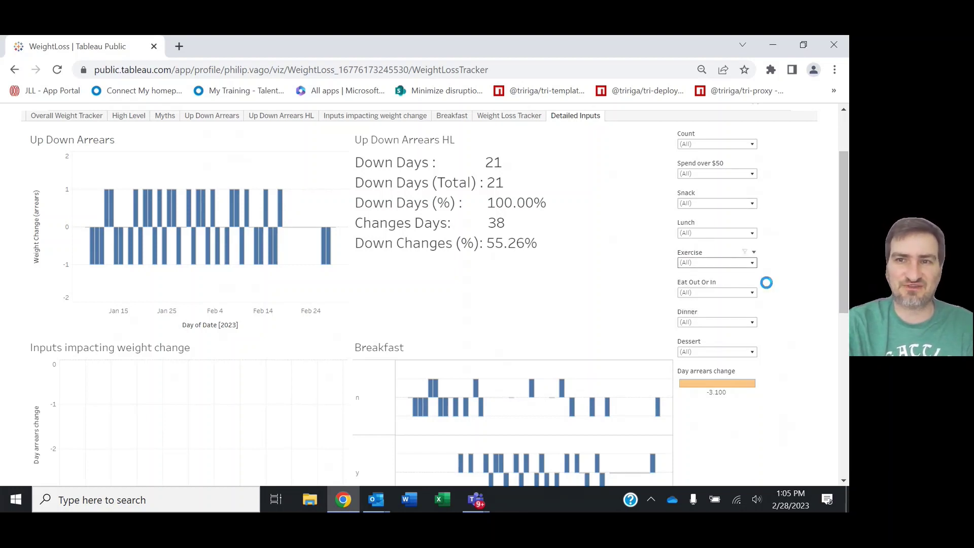
pyautogui.scroll(-1, 788, 265)
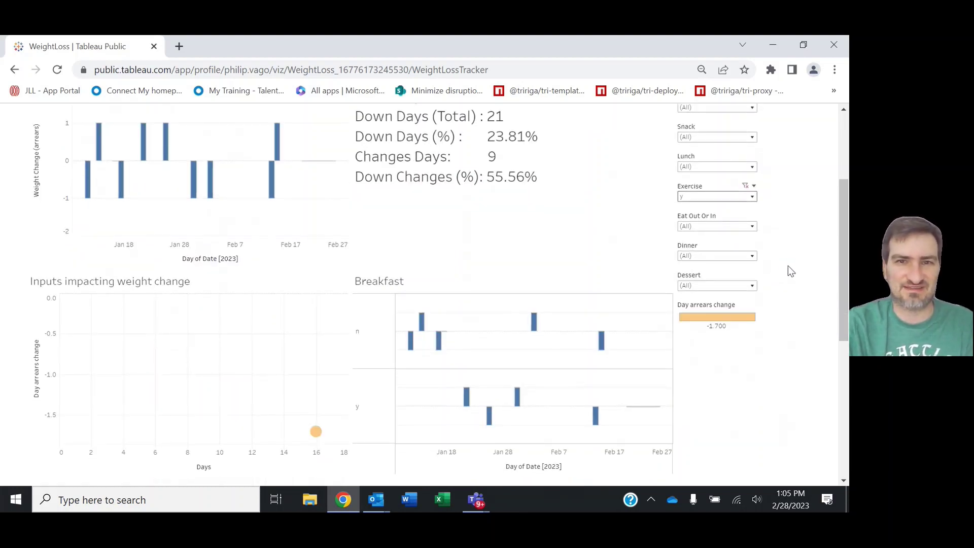
pyautogui.scroll(1, 787, 266)
pyautogui.moveTo(549, 244)
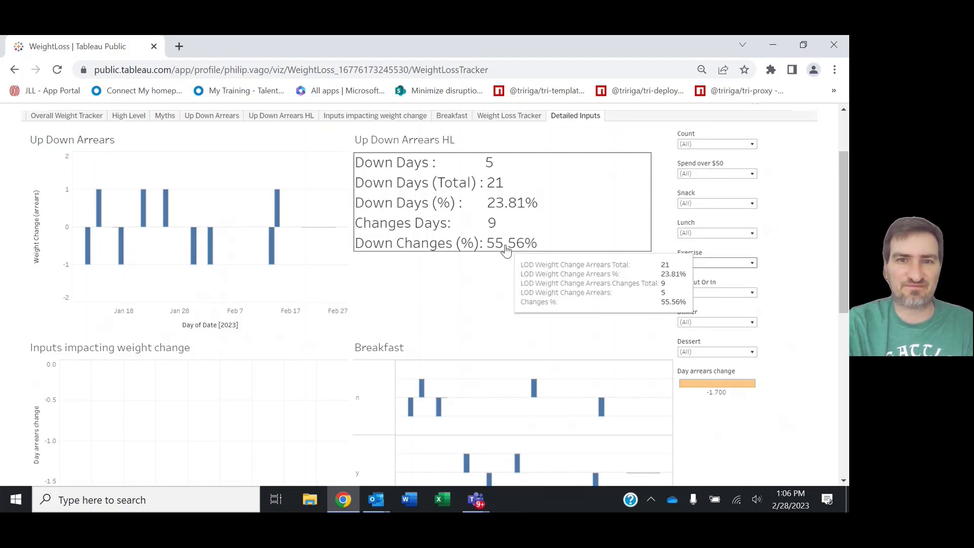
pyautogui.scroll(-1, 528, 289)
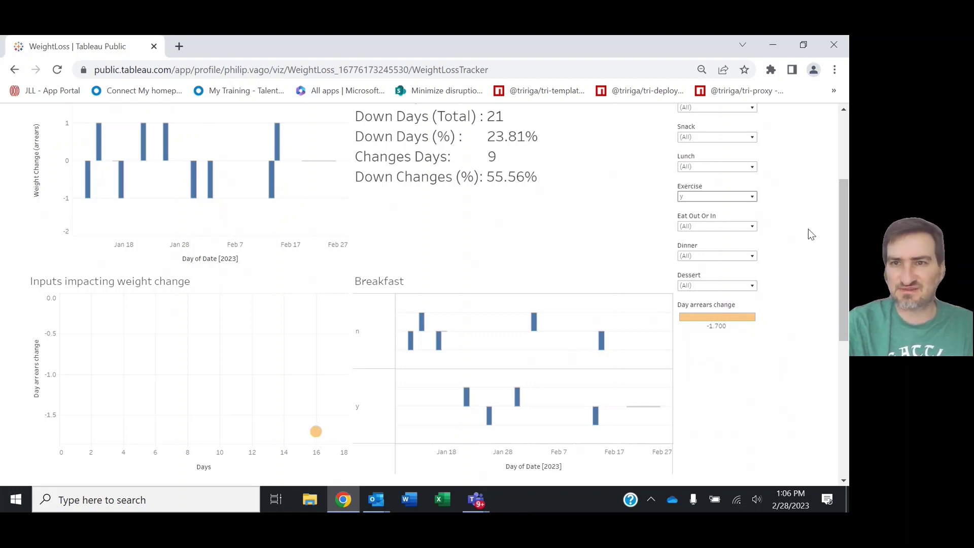
pyautogui.scroll(3, 808, 230)
pyautogui.scroll(-1, 776, 279)
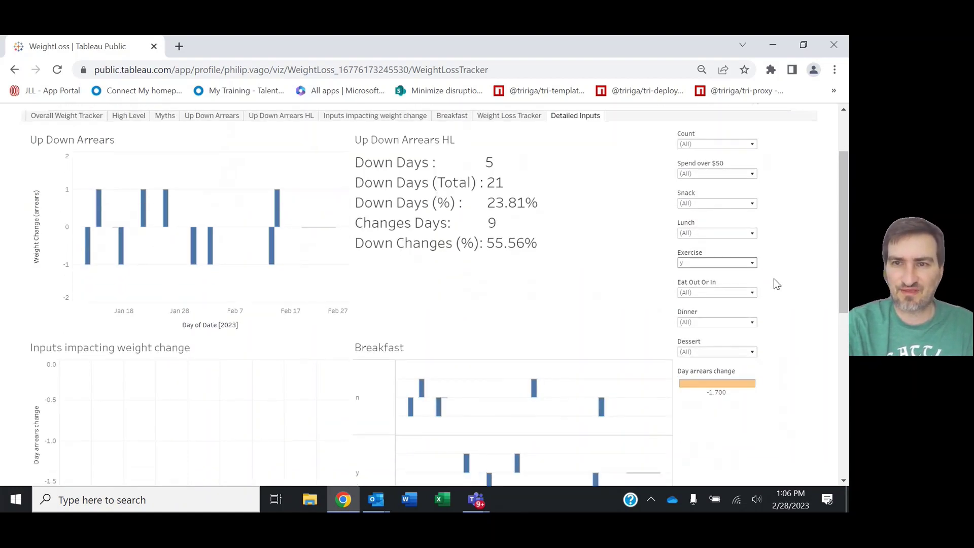
# - Set both the Snack and Lunch filters to n, keeping the Exercise filter at y
pyautogui.click(753, 203)
pyautogui.click(720, 224)
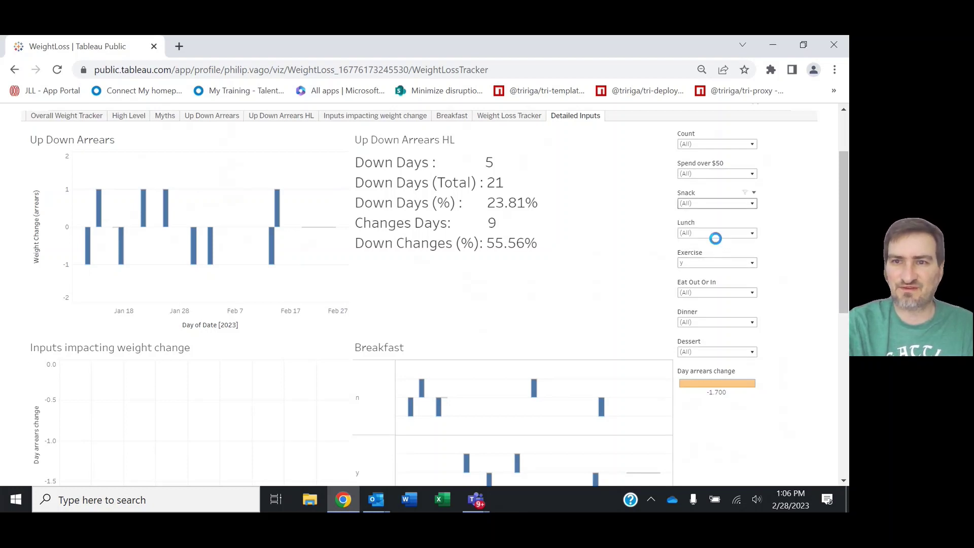
pyautogui.click(753, 233)
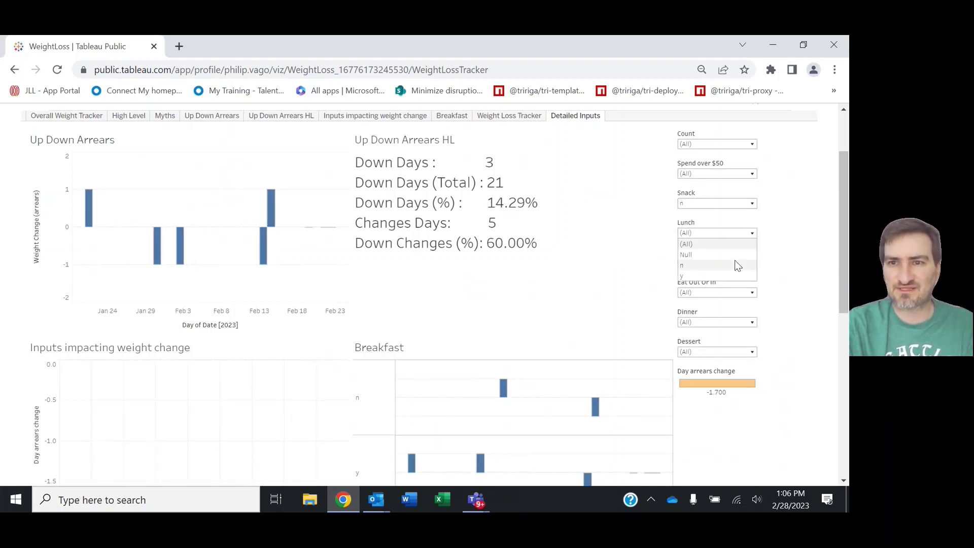
pyautogui.click(734, 253)
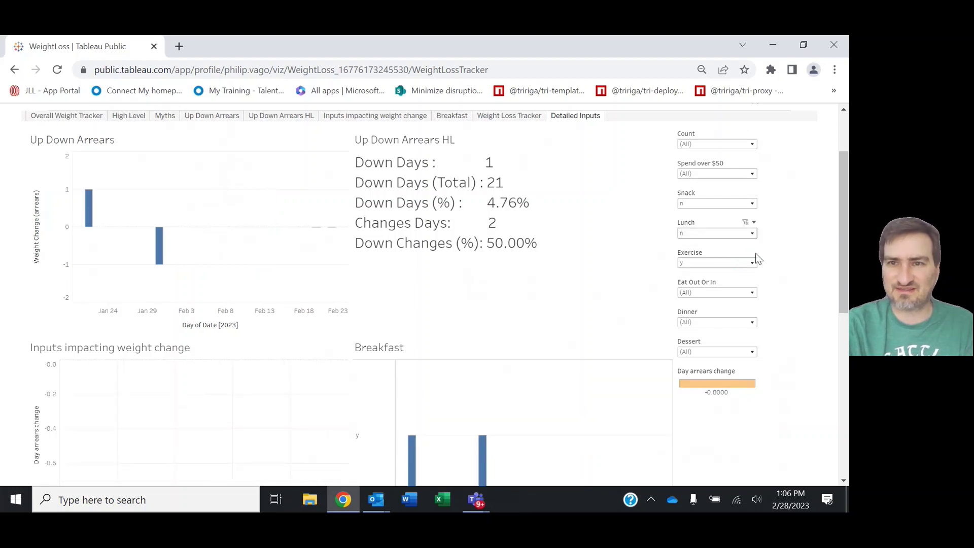
# - Set the Eat Out Or In filter to in and the Dinner filter to y
pyautogui.click(754, 292)
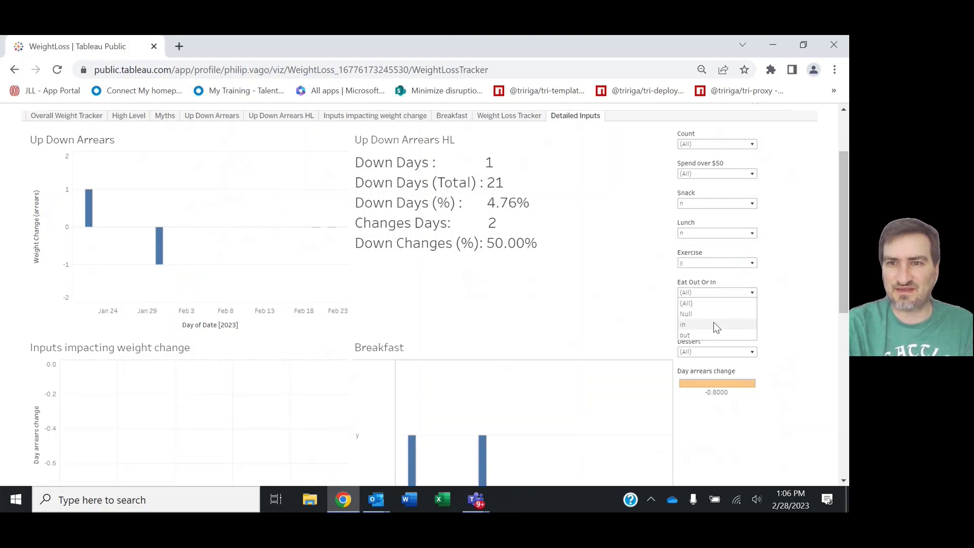
pyautogui.click(717, 325)
pyautogui.click(757, 324)
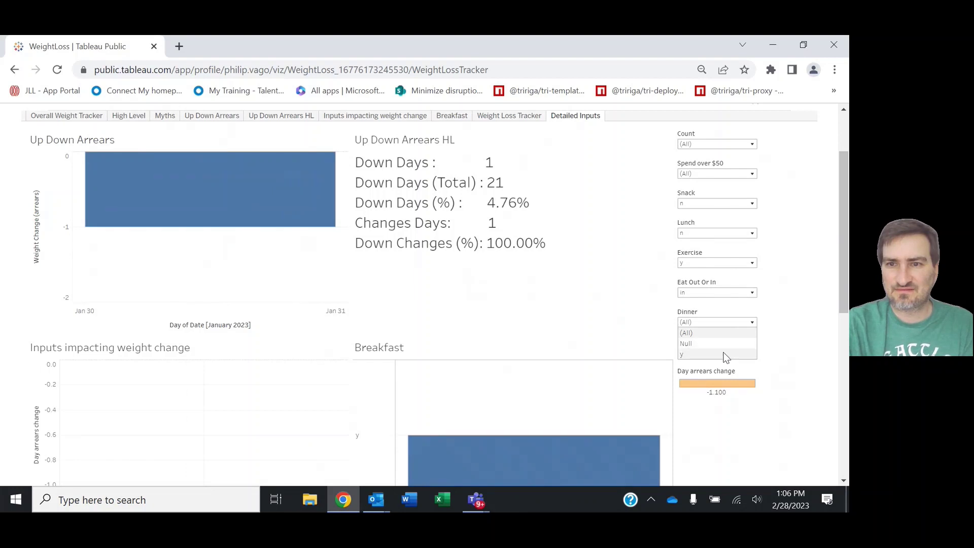
pyautogui.click(720, 357)
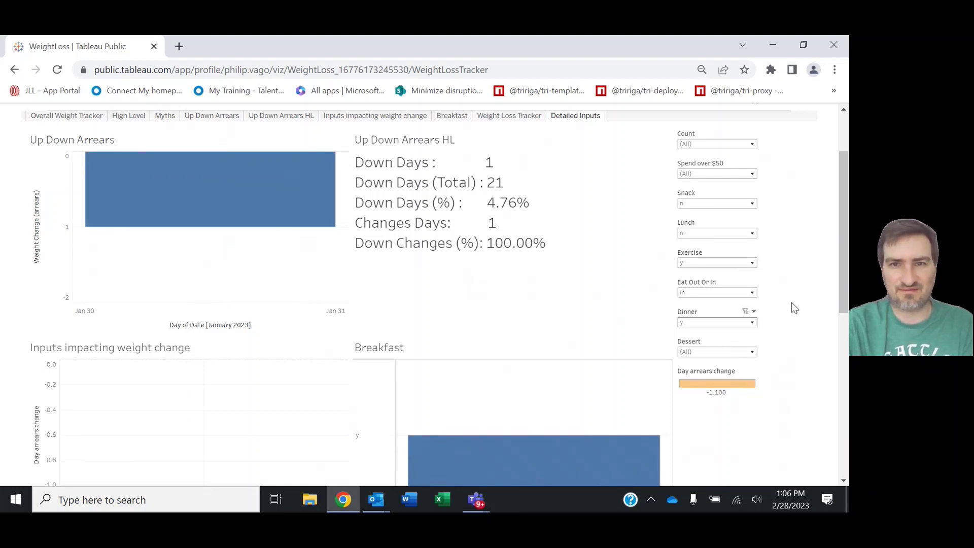
# - Examine the Up Down Arrears charts and the Inputs impacting weight change point for the combined filter selection
pyautogui.scroll(-1, 795, 307)
pyautogui.scroll(2, 794, 308)
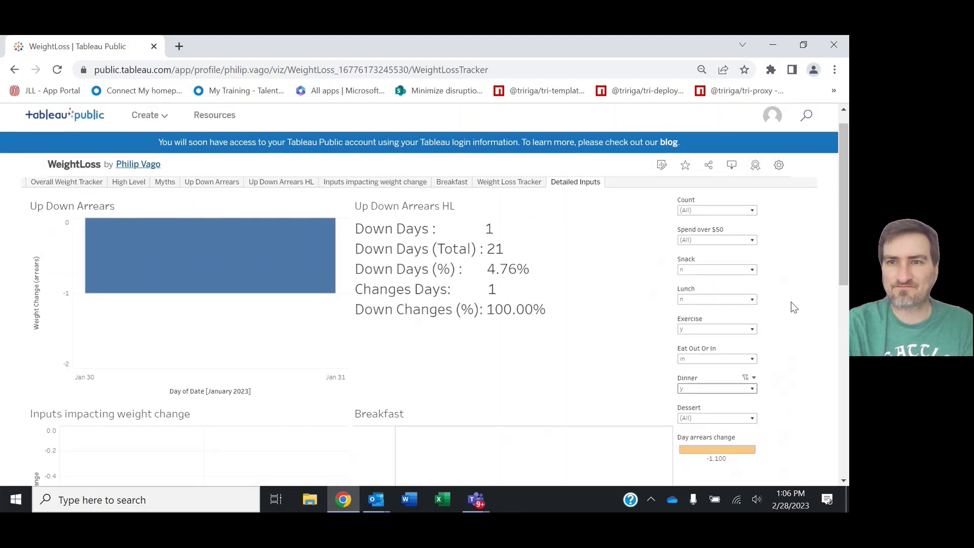
pyautogui.scroll(-2, 795, 308)
pyautogui.scroll(-1, 794, 307)
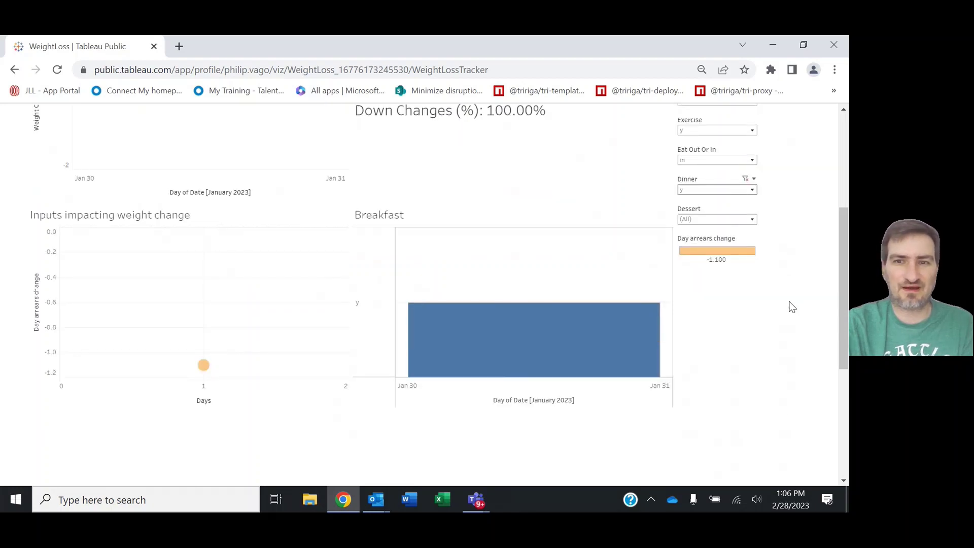
pyautogui.moveTo(204, 370)
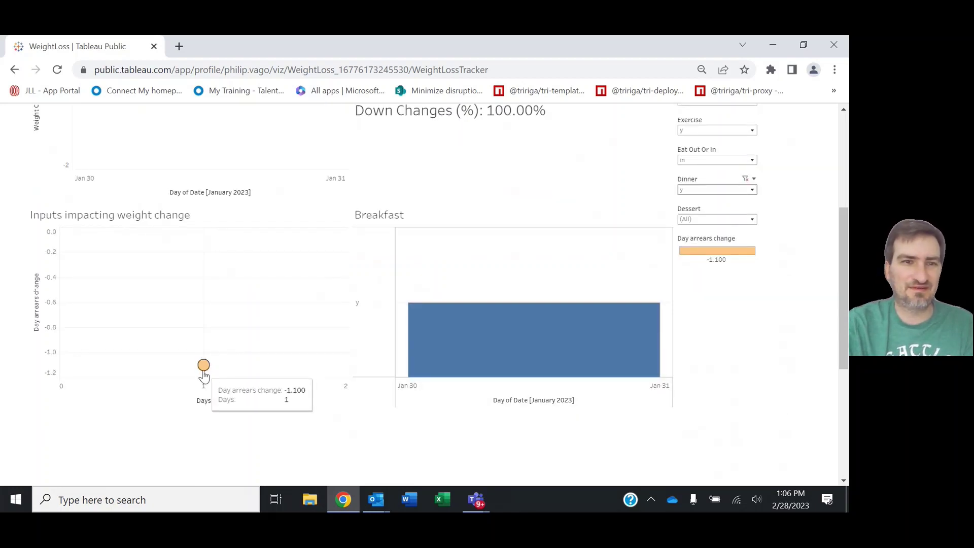
pyautogui.scroll(2, 241, 369)
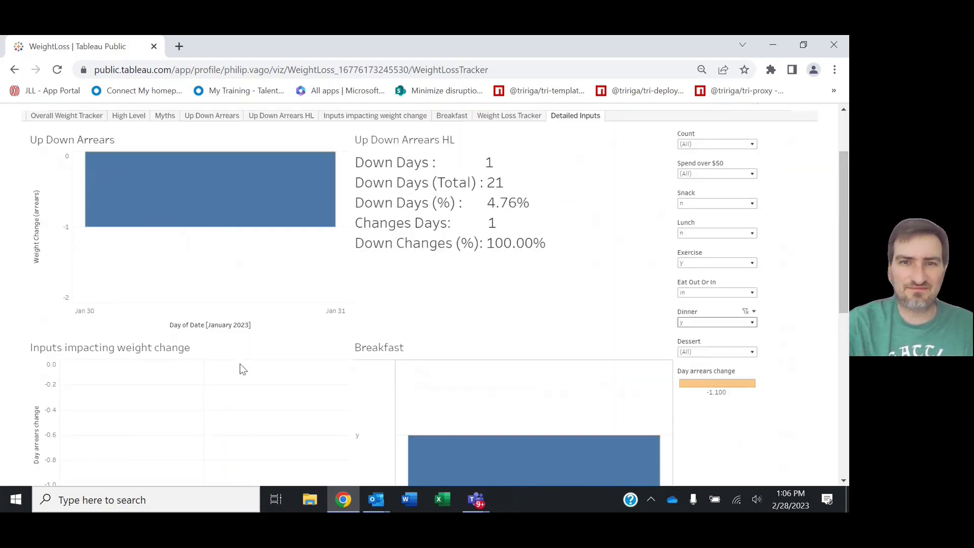
pyautogui.scroll(-1, 240, 369)
pyautogui.scroll(-1, 242, 368)
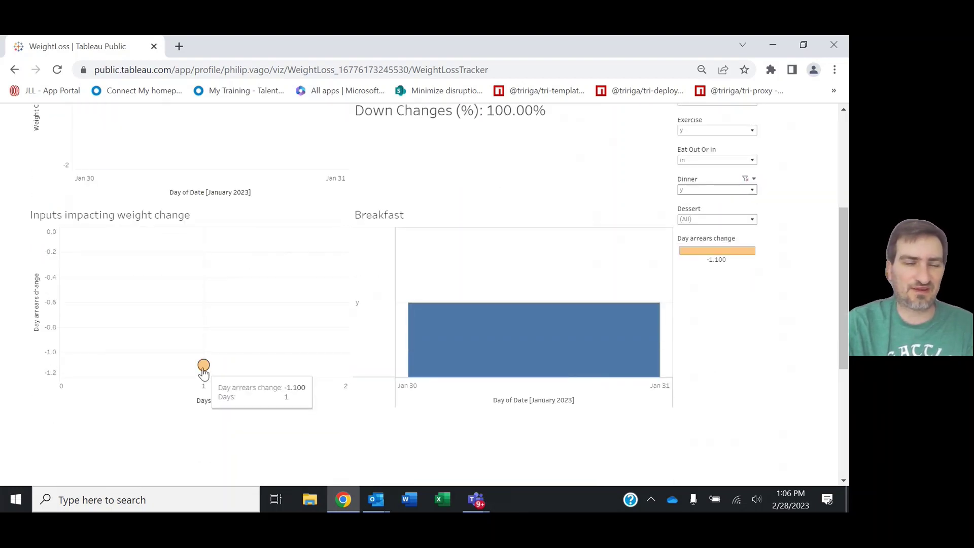
pyautogui.scroll(1, 254, 358)
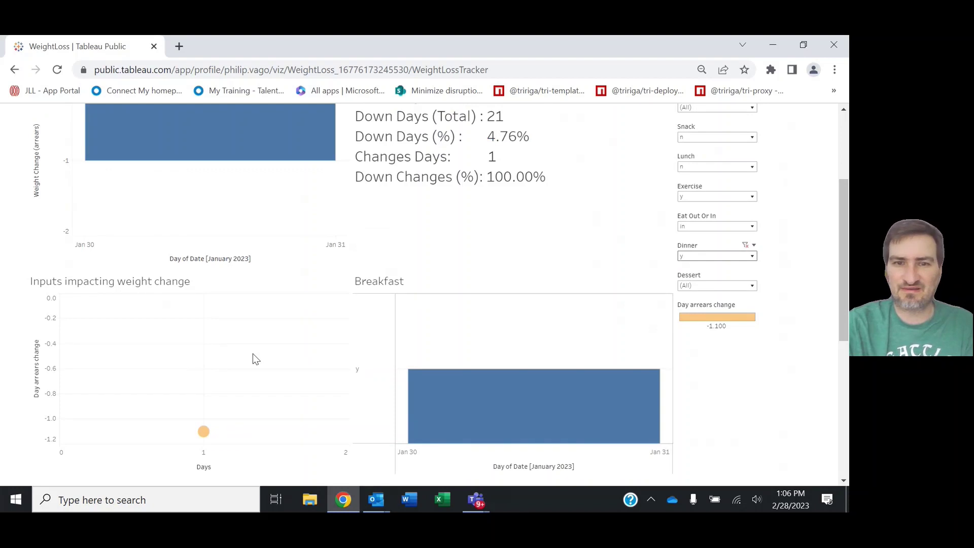
# - Reset the Eat Out Or In and Dinner filters on the Detailed Inputs dashboard to (All)
pyautogui.scroll(2, 478, 352)
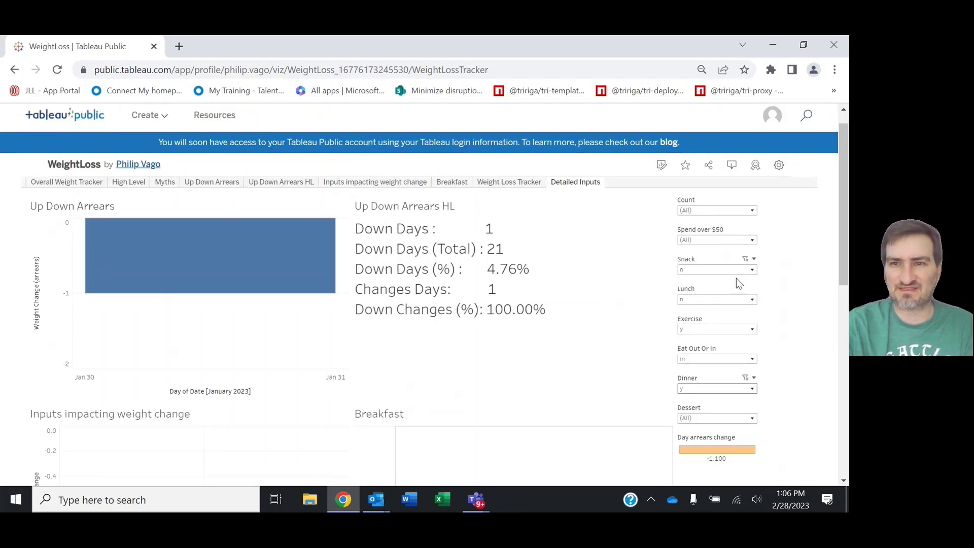
pyautogui.scroll(-1, 781, 335)
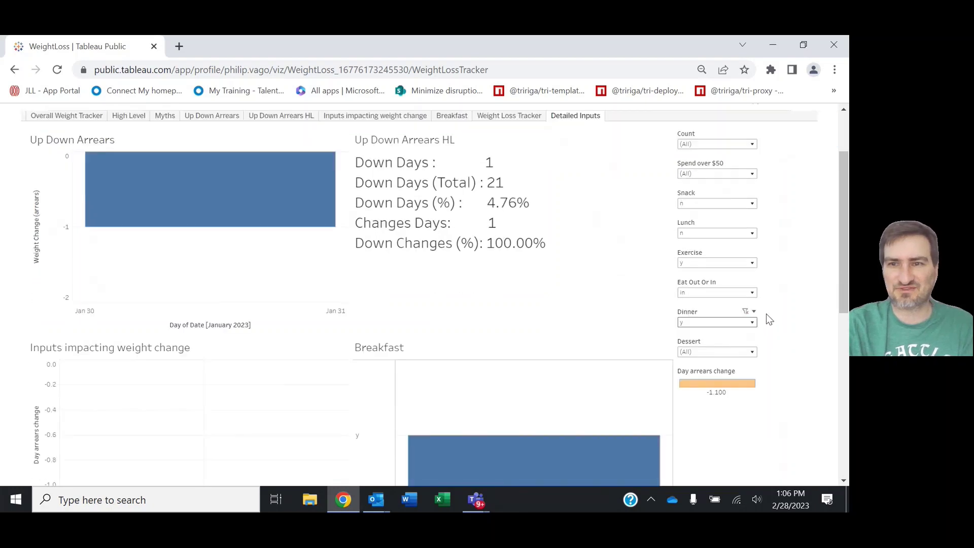
pyautogui.click(713, 293)
pyautogui.click(707, 306)
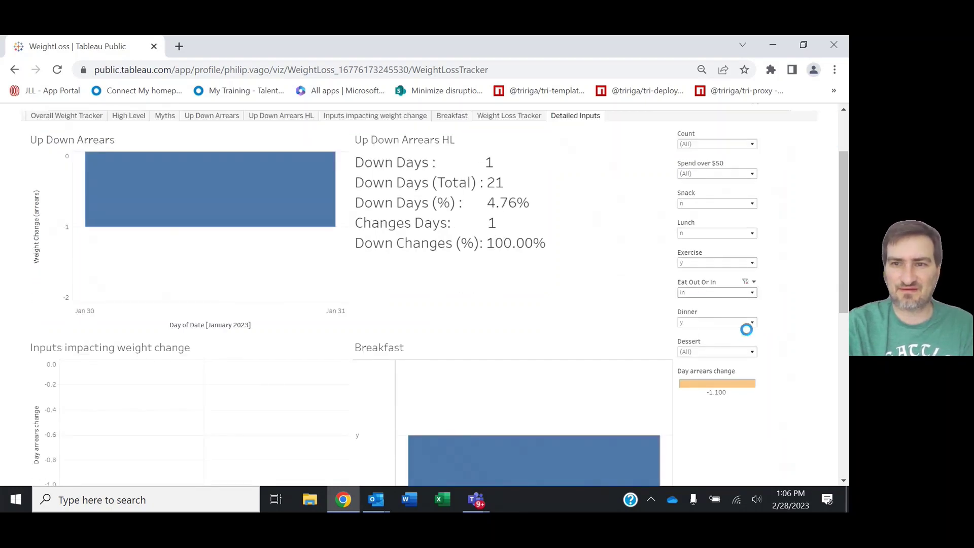
pyautogui.click(753, 323)
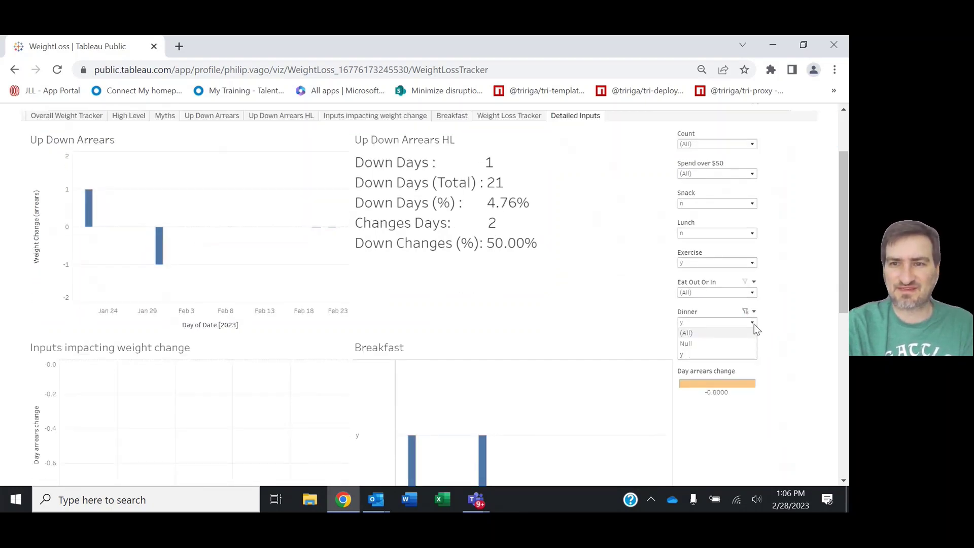
pyautogui.click(709, 332)
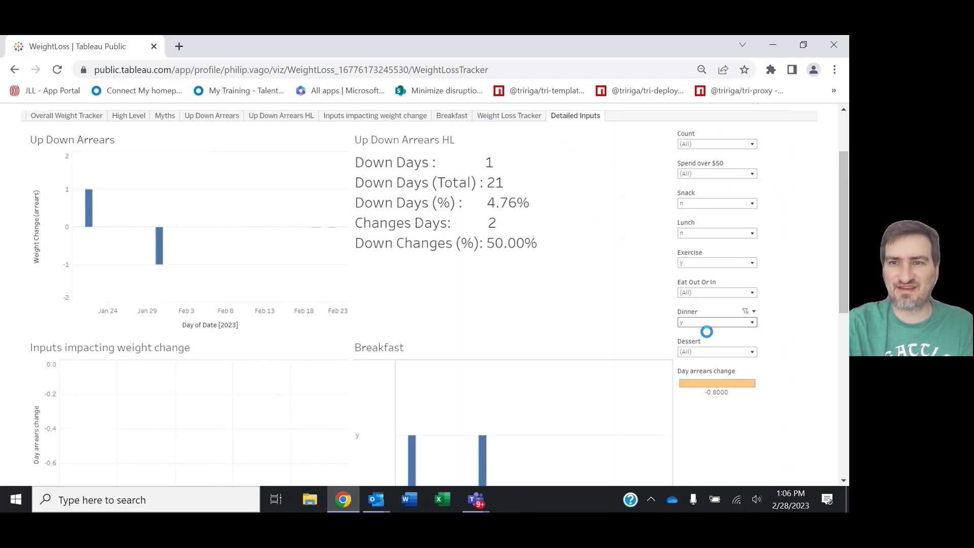
# - Reset the Exercise filter to (All) to include days with any exercise value
pyautogui.click(752, 264)
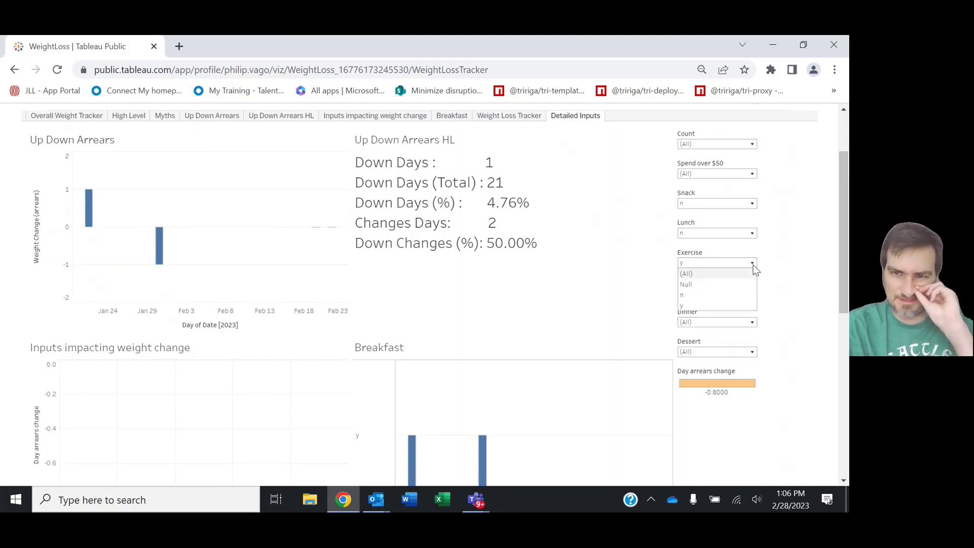
pyautogui.click(704, 286)
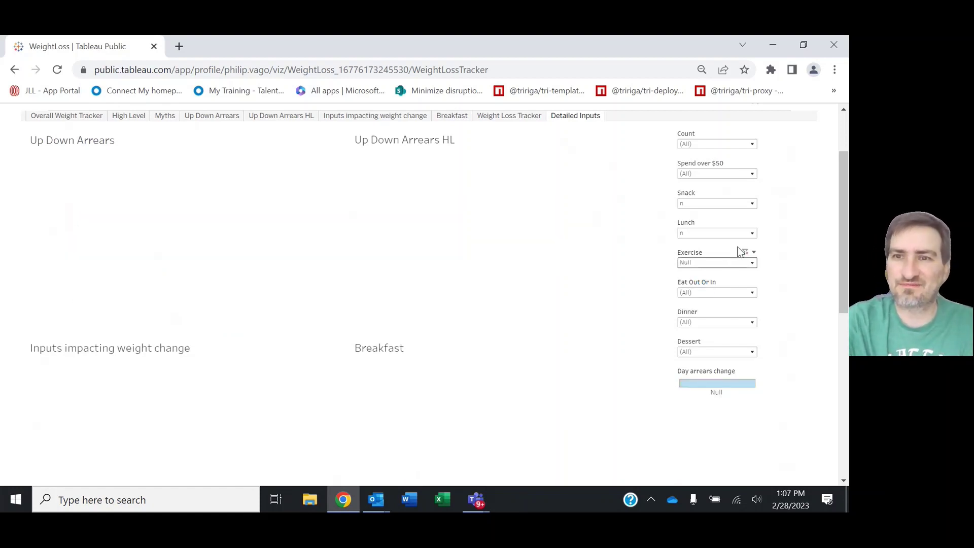
pyautogui.click(752, 263)
pyautogui.click(707, 272)
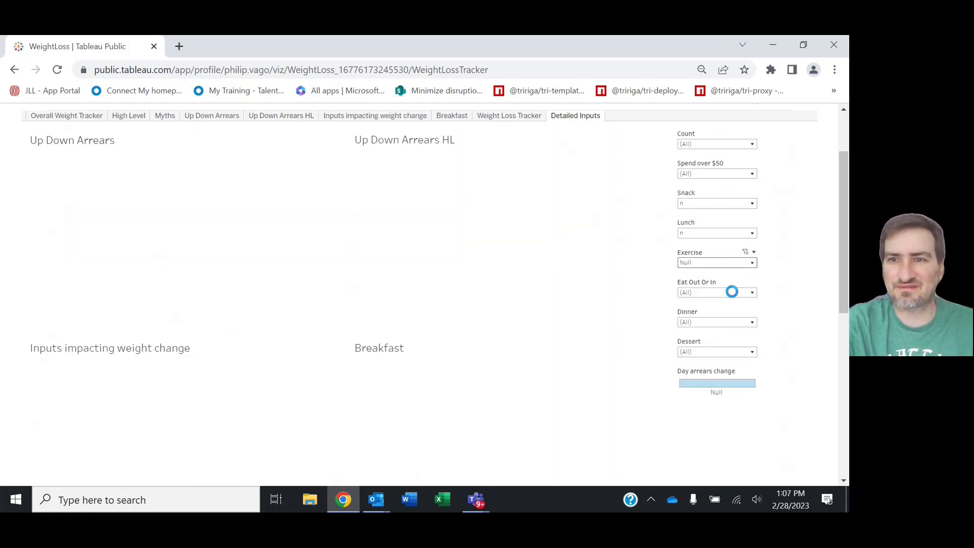
# - Reset the Lunch and Snack filters to (All) to include every recorded day in the charts
pyautogui.click(752, 234)
pyautogui.click(688, 246)
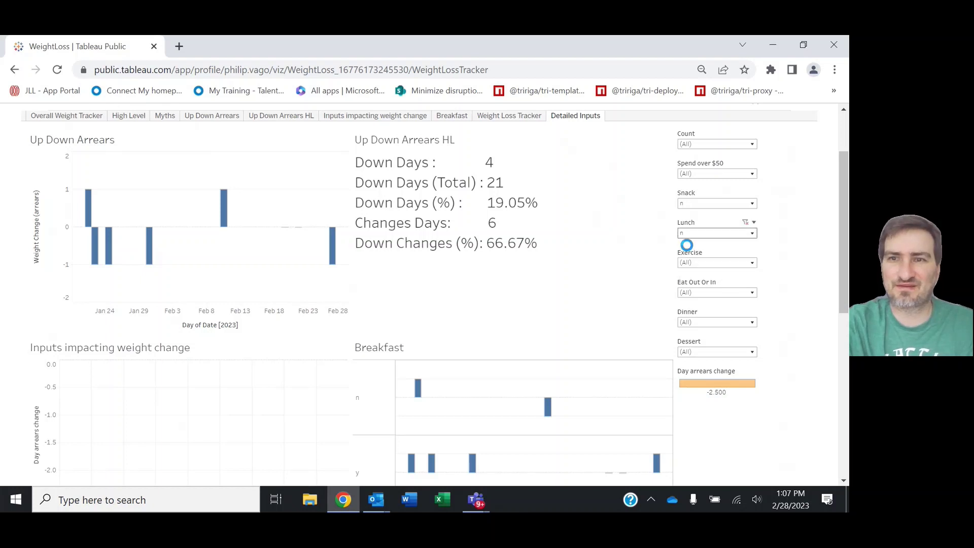
pyautogui.click(751, 205)
pyautogui.click(710, 214)
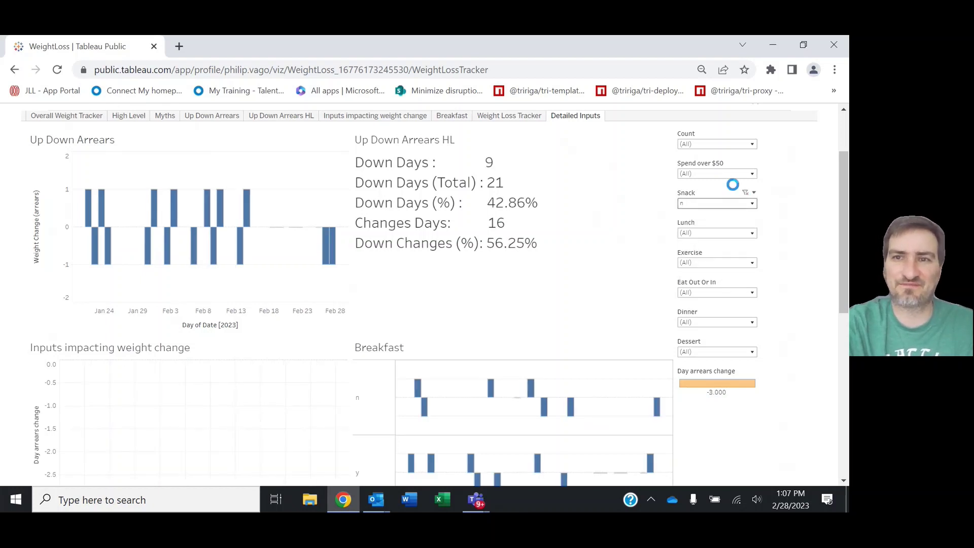
pyautogui.moveTo(561, 234)
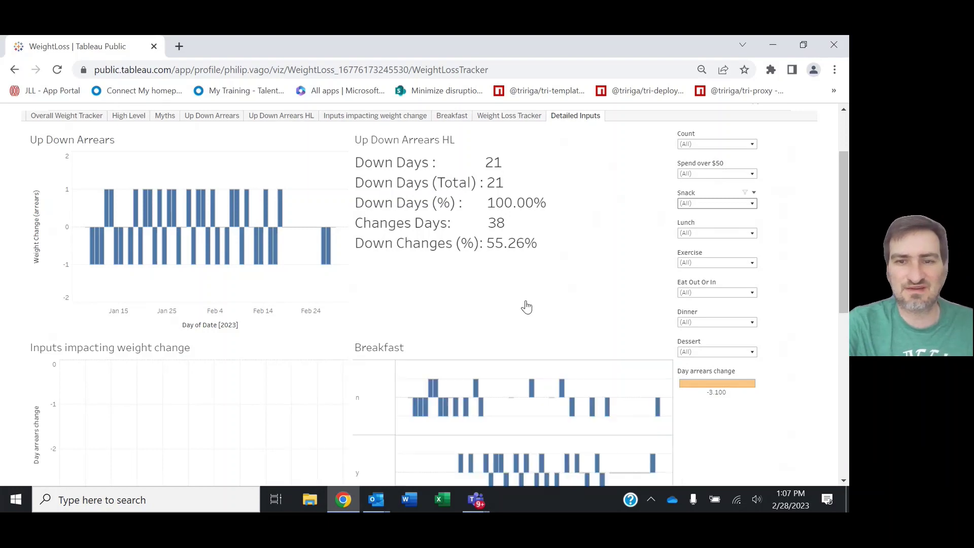
pyautogui.moveTo(482, 500)
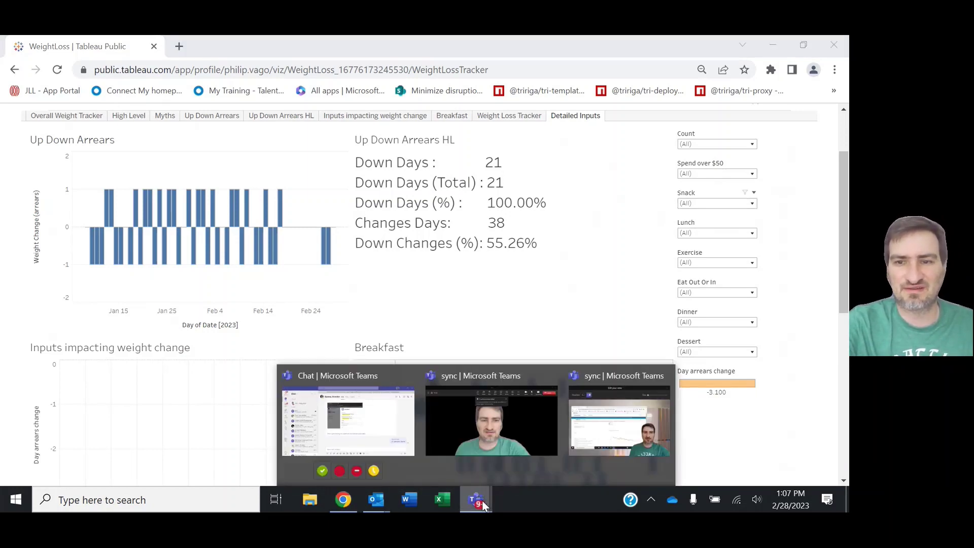